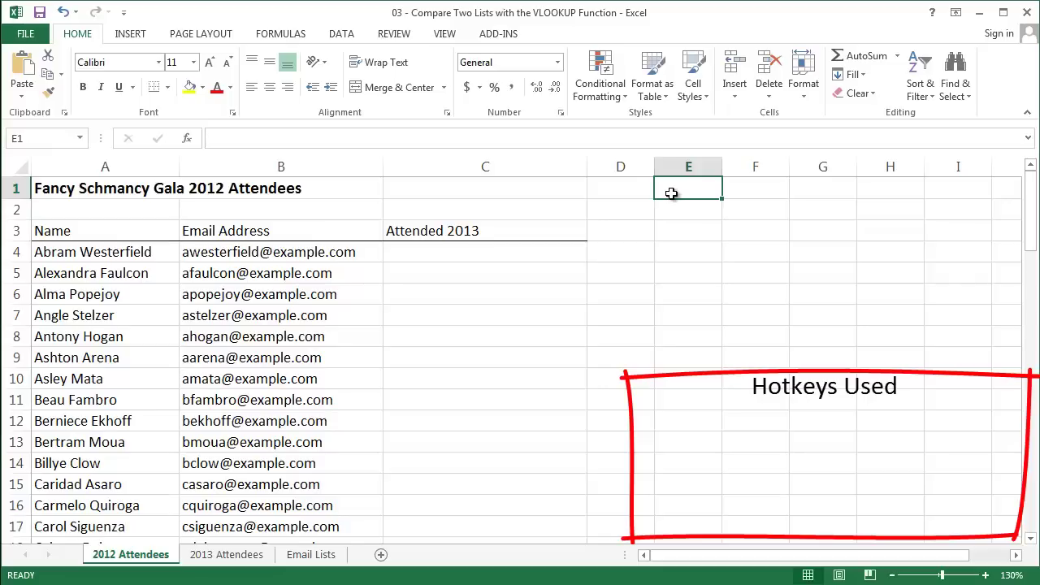
Step: Look over the 2013 Attendees and Email Lists sheets, then return to C4 on 2012 Attendees
key(ctrl+Page_Down)
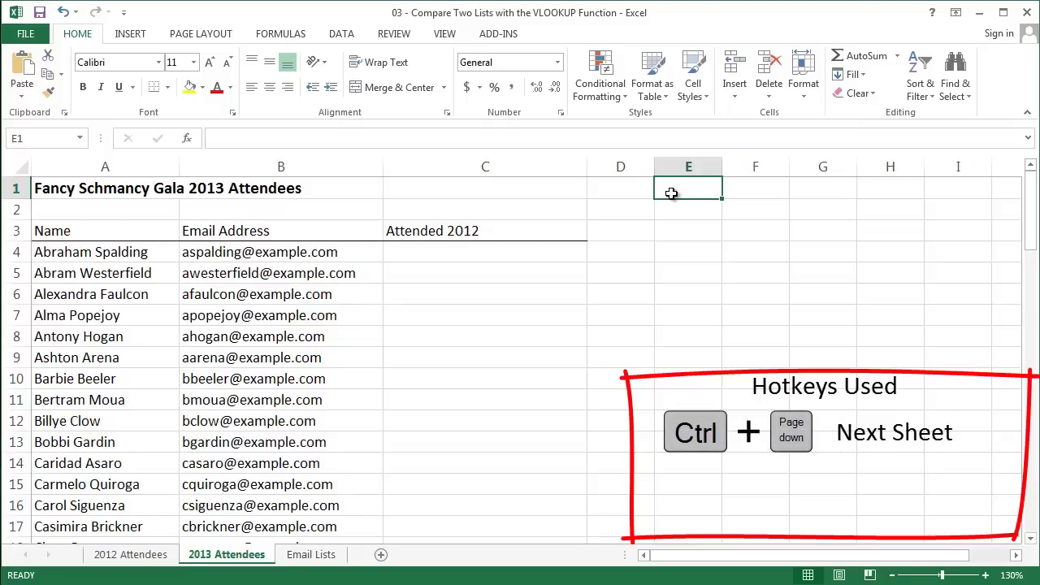
key(ctrl+Page_Down)
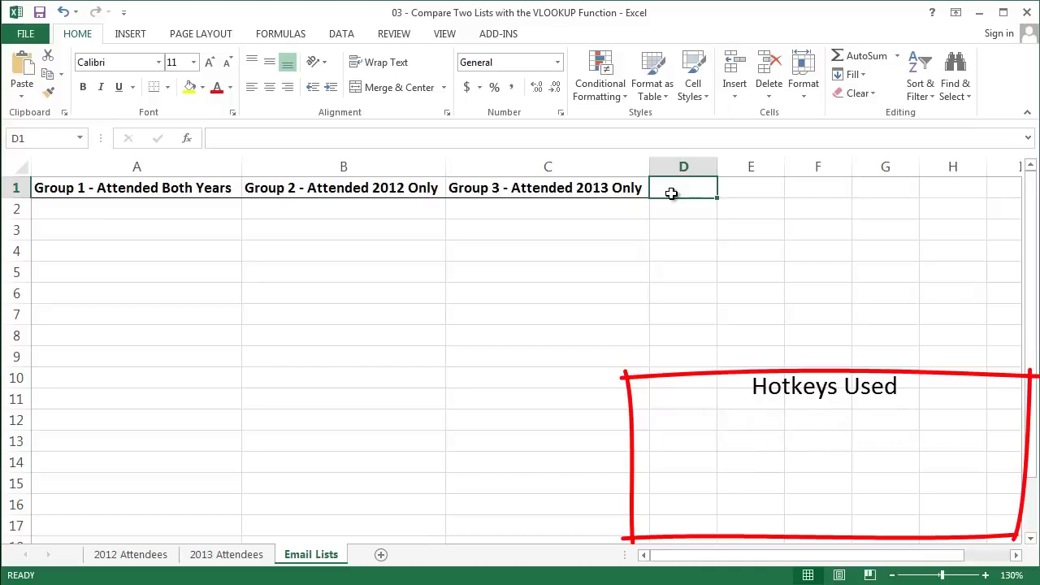
key(ctrl+Page_Up)
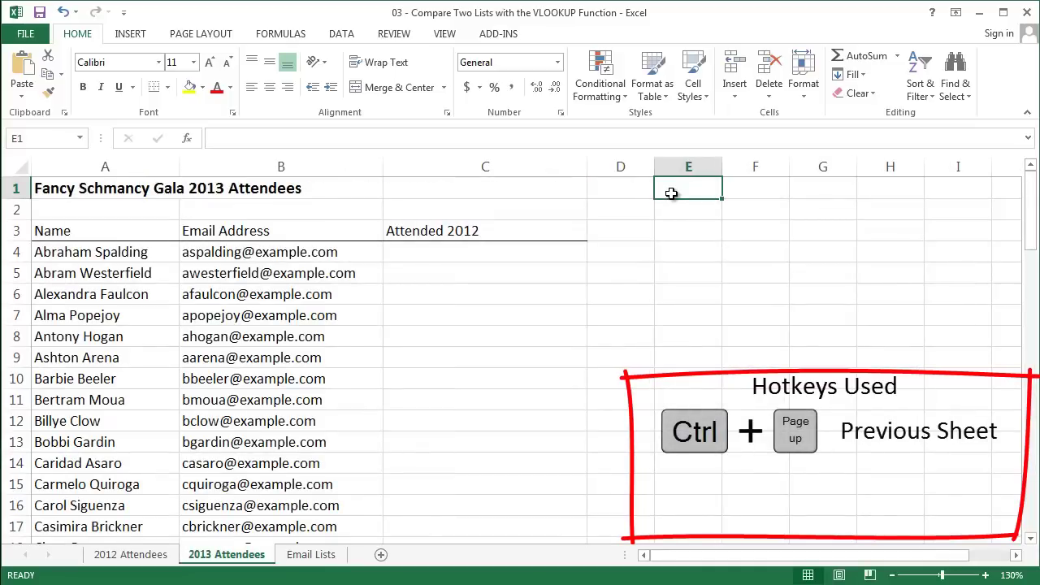
key(ctrl+Page_Up)
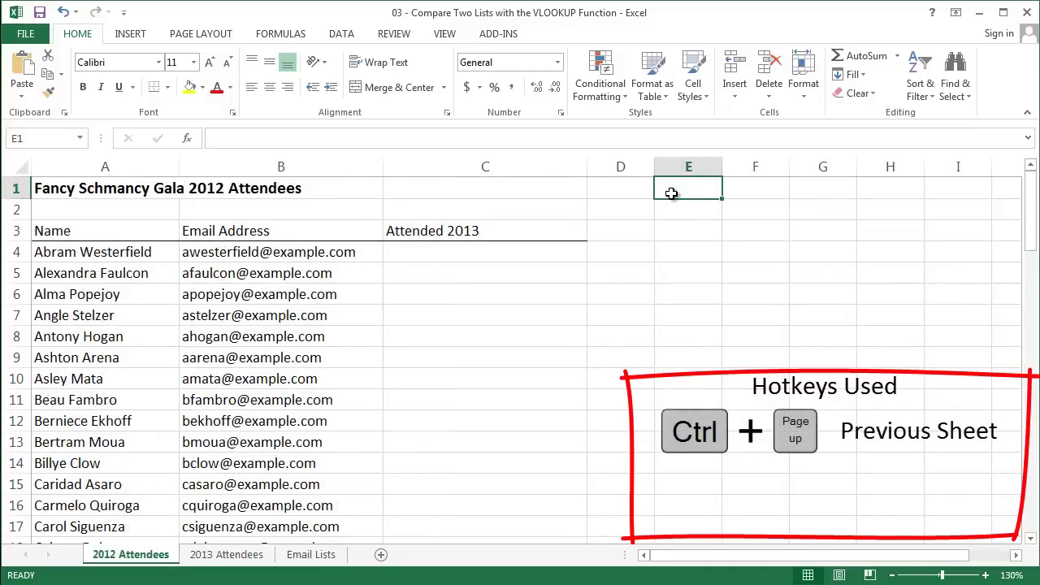
key(Down)
key(Down)
key(Down)
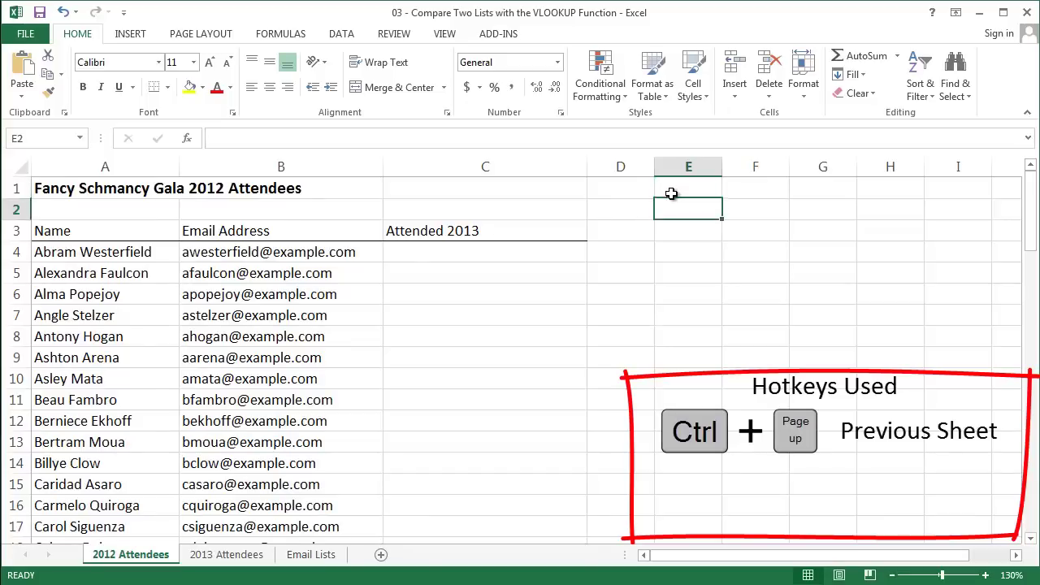
key(Left)
key(Left)
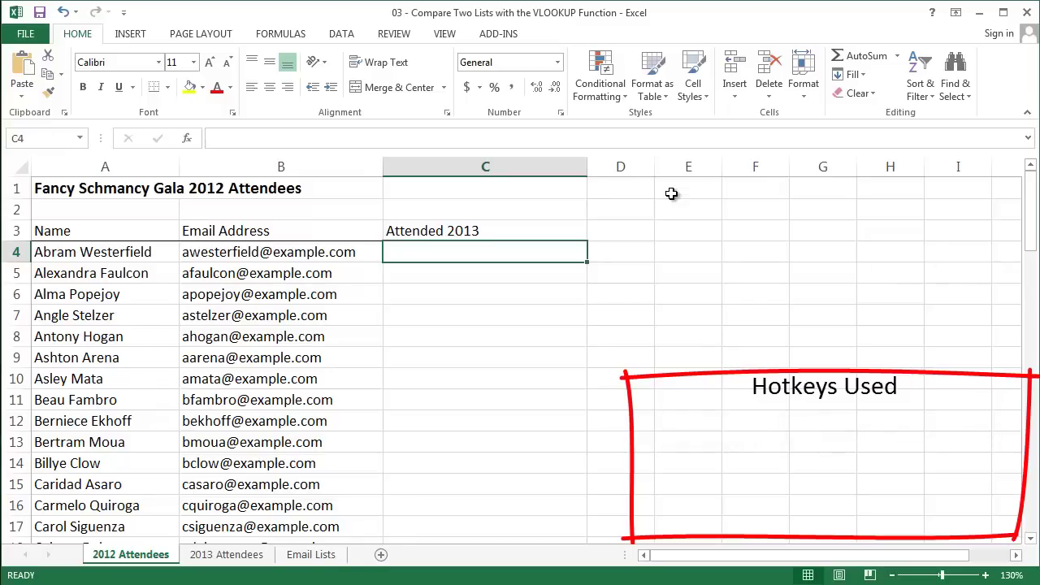
Step: Enter =VLOOKUP(B4,'2013 Attendees'!$B$4:$B$77,1,0) in C4 for an exact-match lookup
text(=)
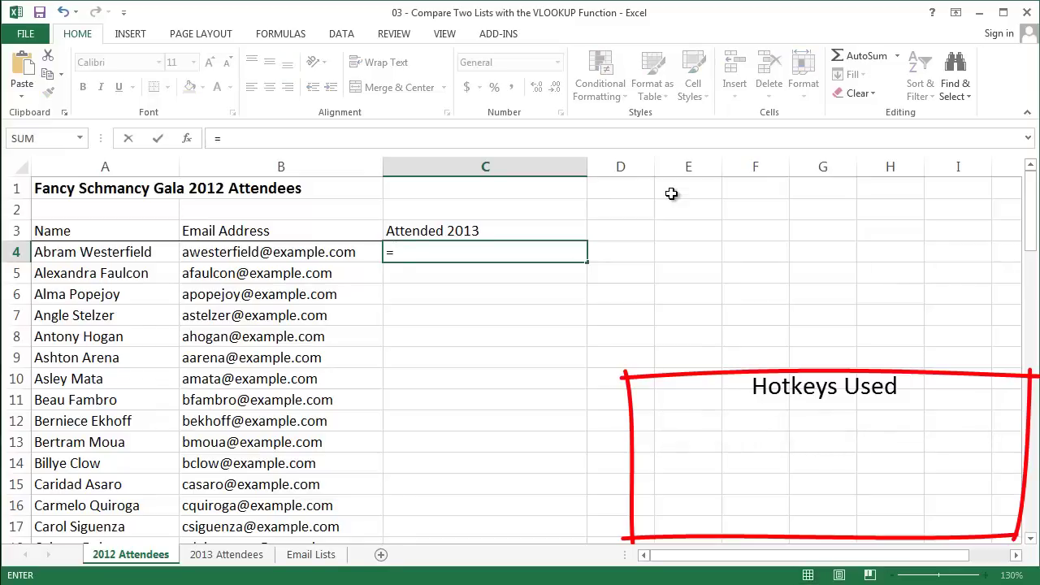
text(VLOOKUP()
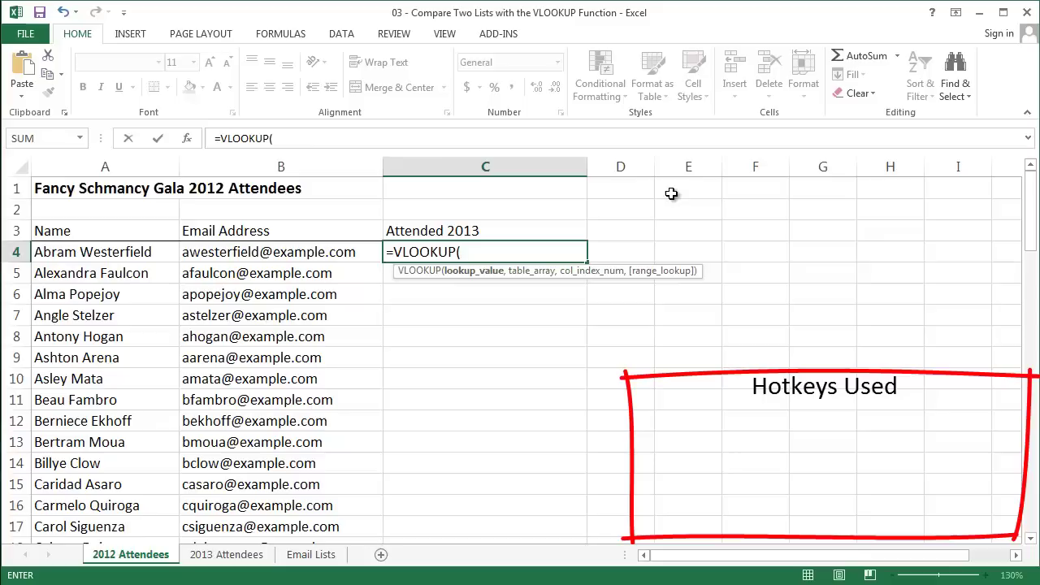
key(Left)
text(,)
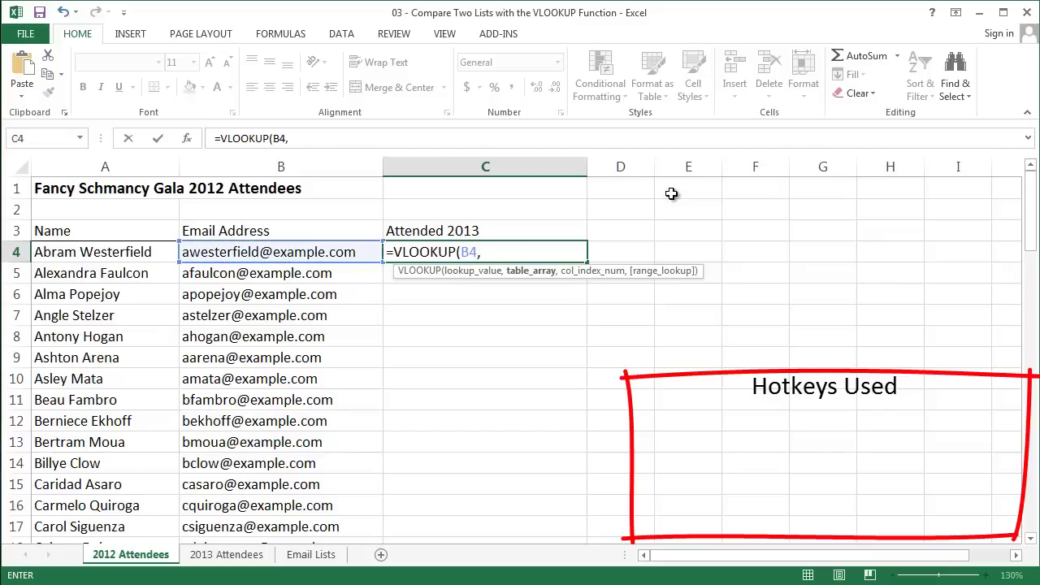
key(ctrl+Page_Down)
key(ctrl+Page_Down)
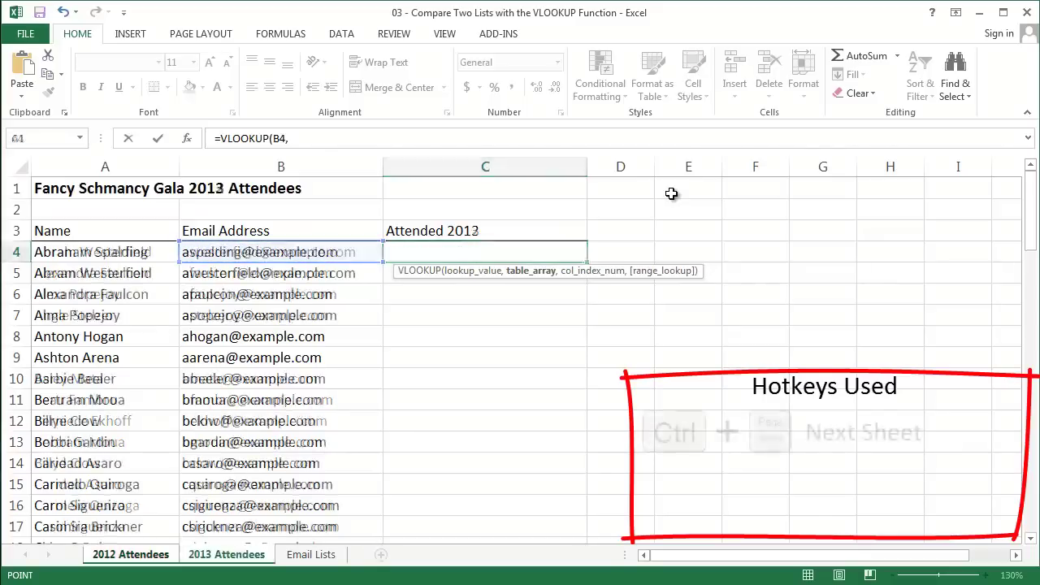
key(Down)
key(Down)
key(Down)
key(Right)
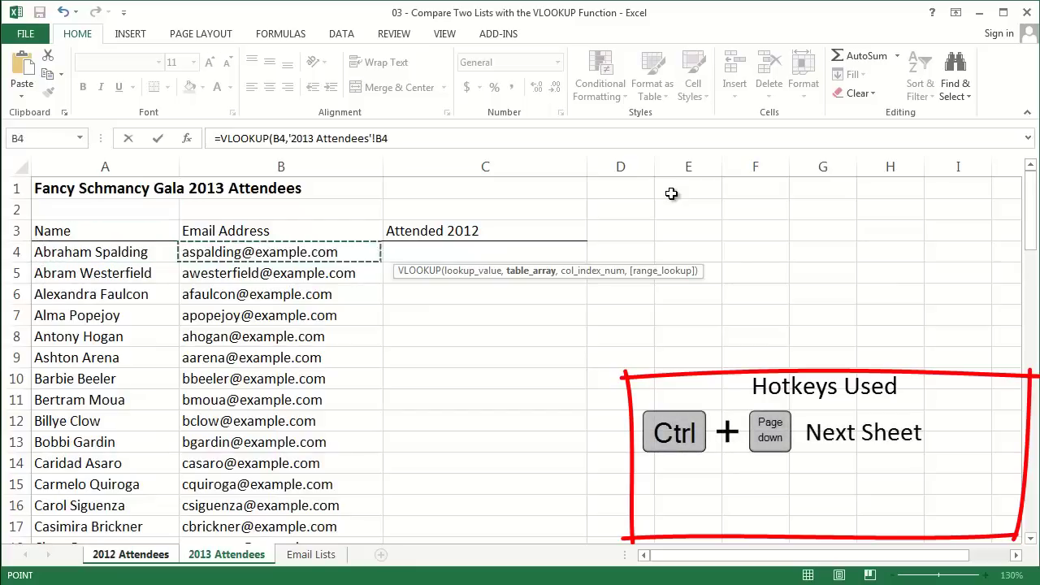
key(ctrl+shift+Down)
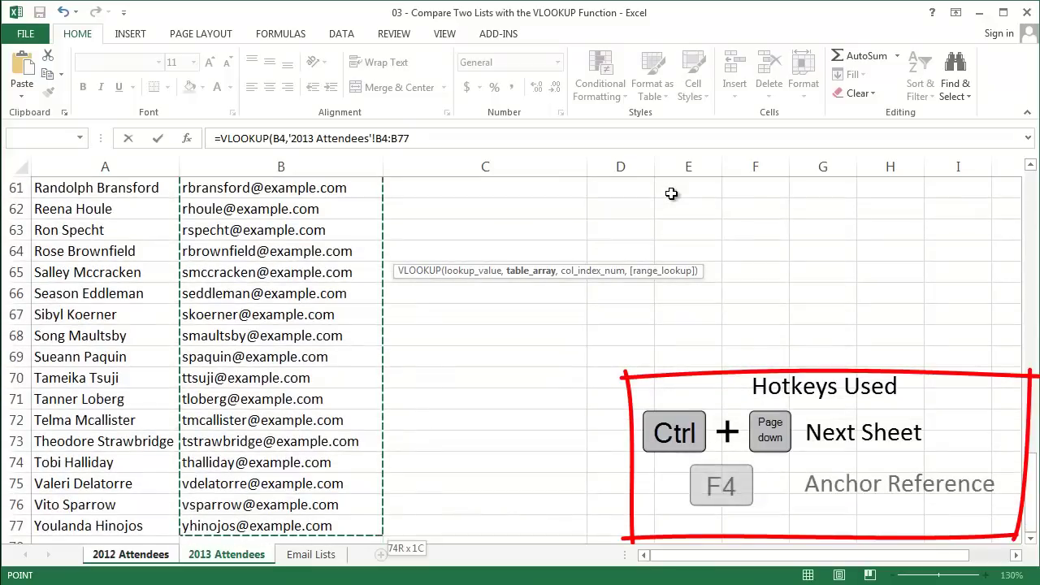
key(F4)
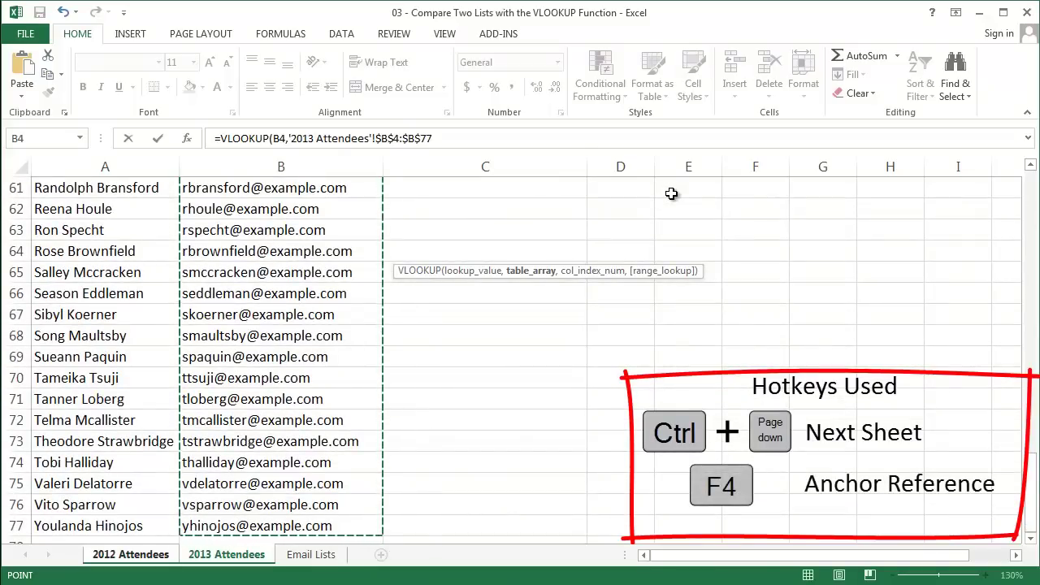
text(,1)
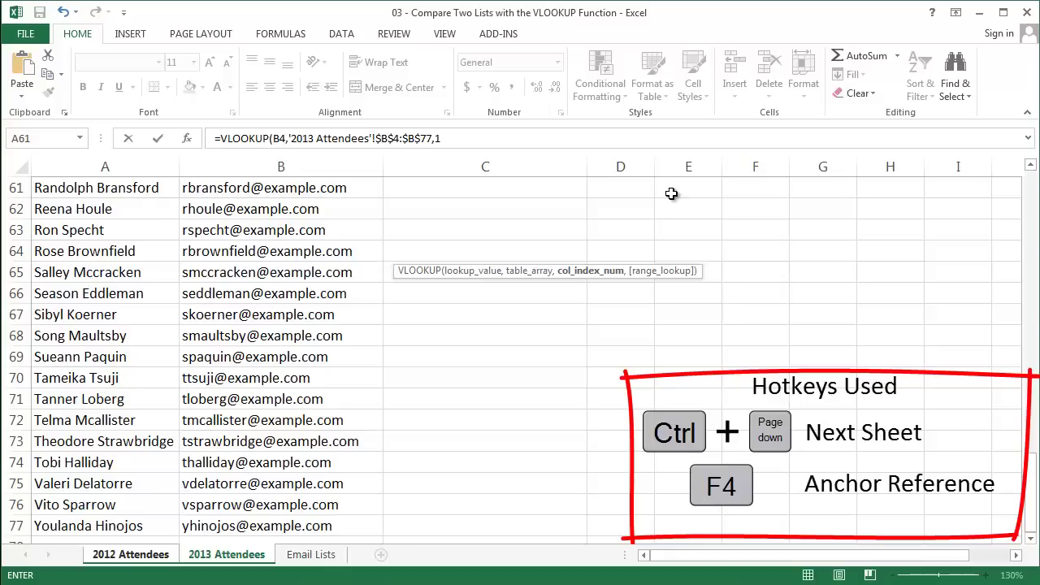
text(,)
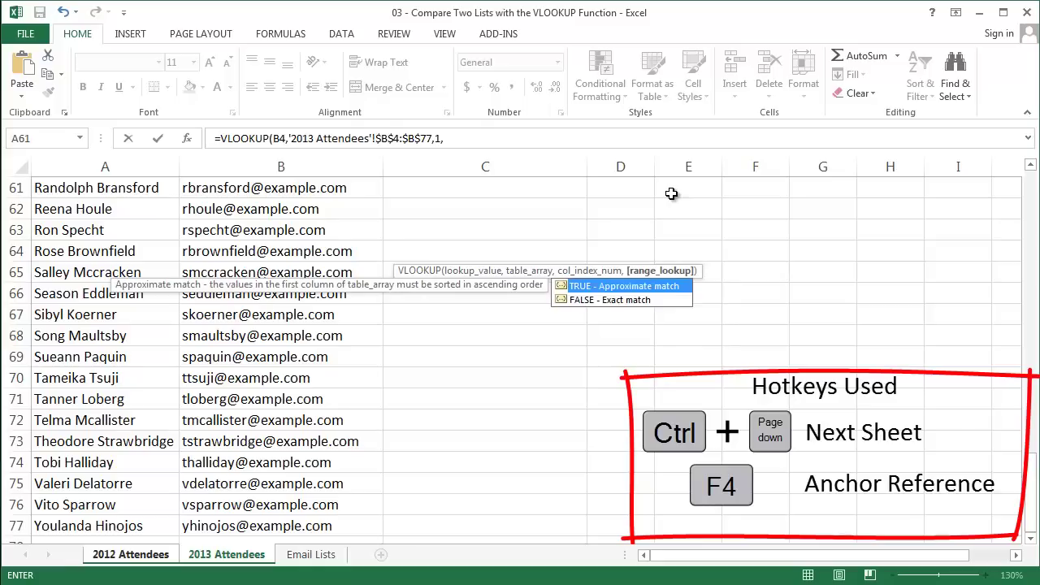
text(0))
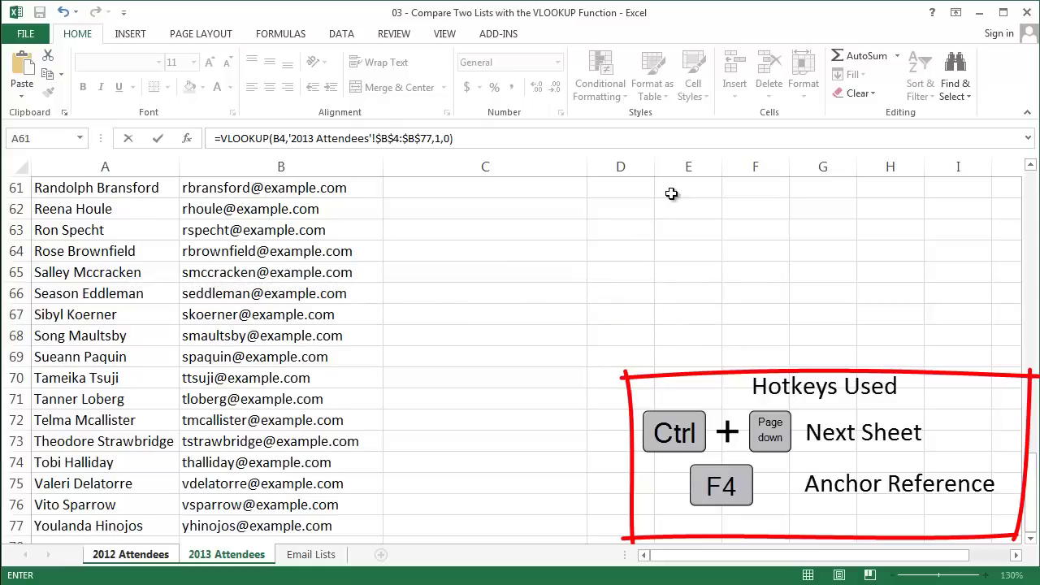
key(Return)
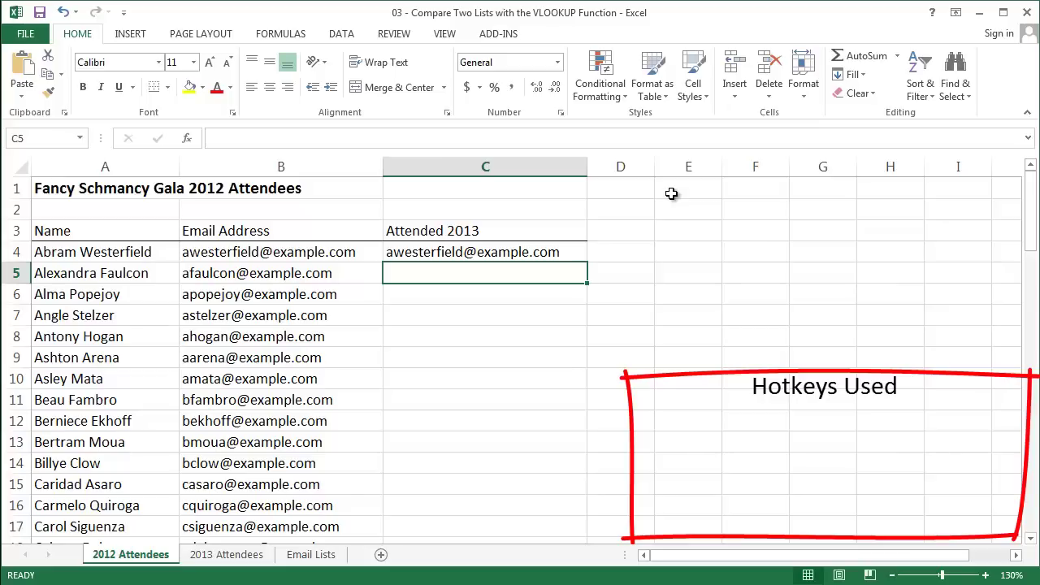
Step: Copy the C4 lookup formula down through C9 as a first test
key(Up)
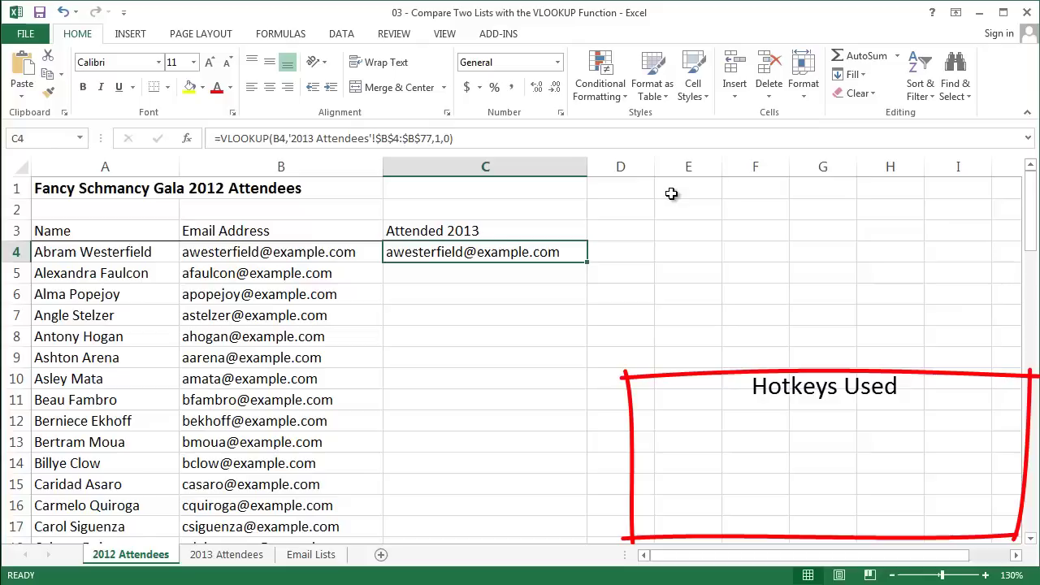
key(shift+Down)
key(shift+Down)
key(shift+Down)
key(shift+Down)
key(shift+Down)
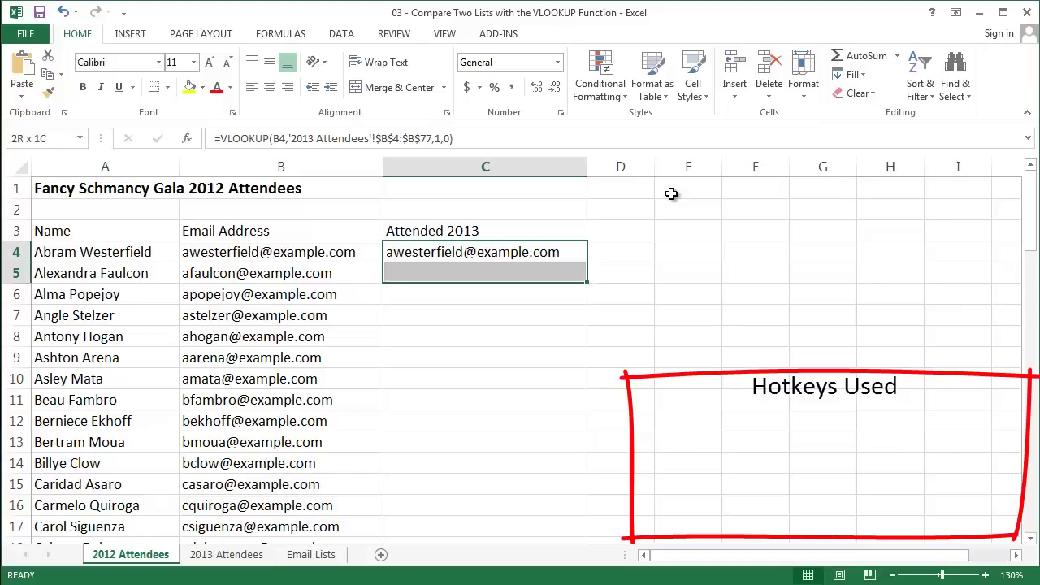
key(ctrl+d)
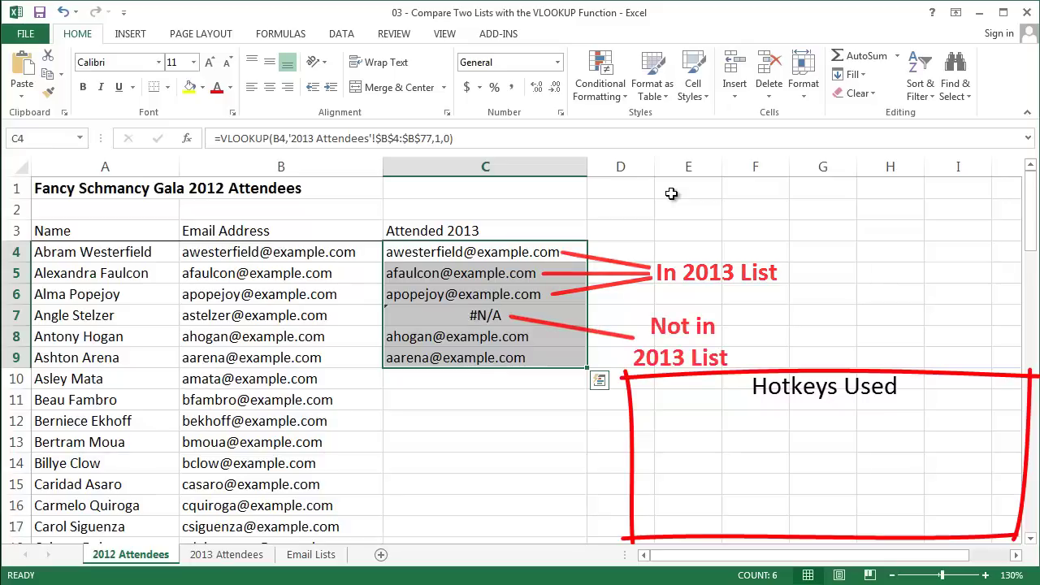
Step: Fill the lookup formula down the Attended 2013 column through row 76
key(Left)
key(ctrl+Down)
key(Right)
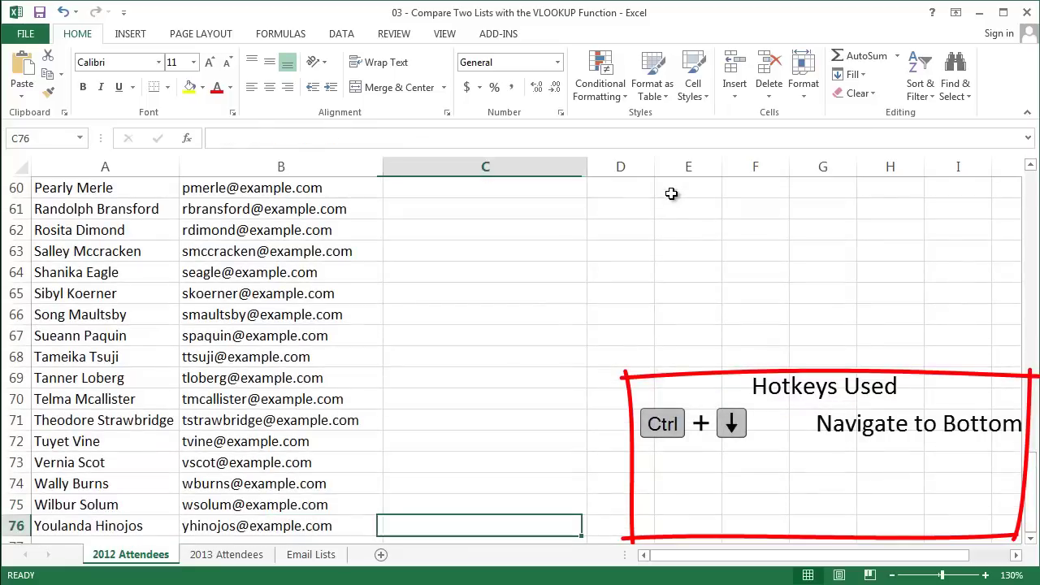
key(ctrl+shift+Up)
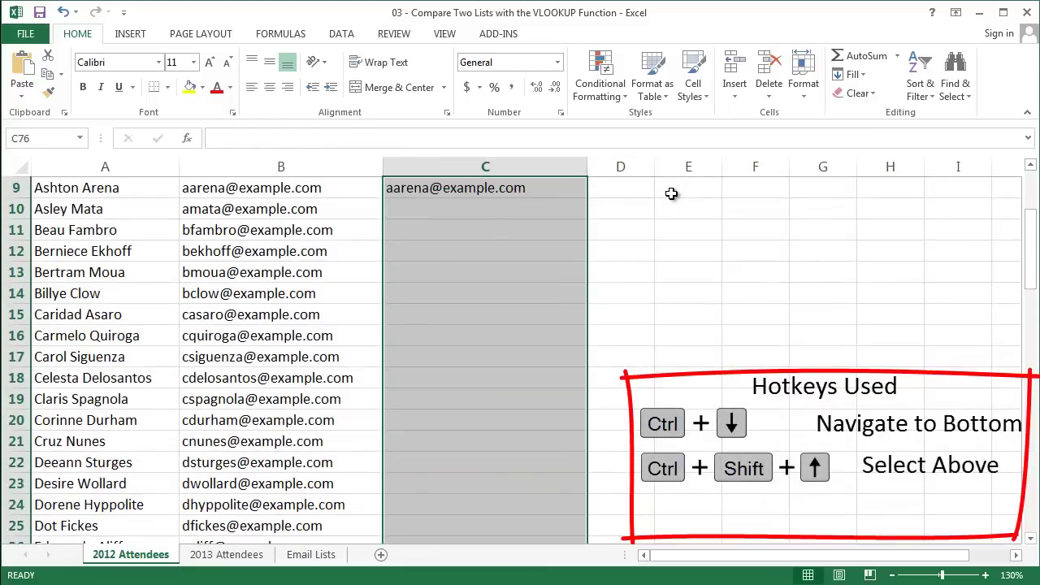
key(ctrl+d)
key(ctrl+Up)
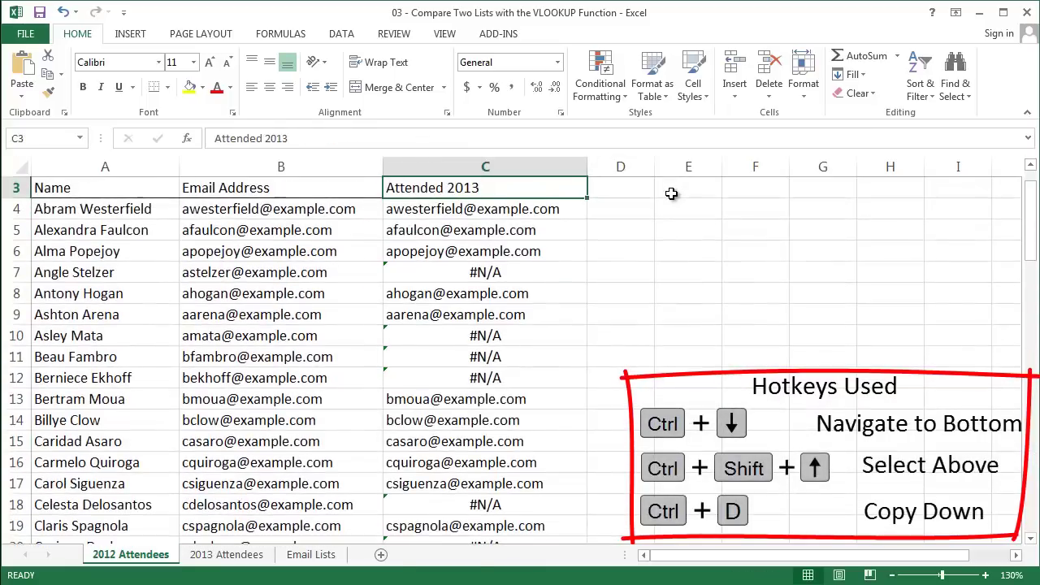
key(Up)
key(Up)
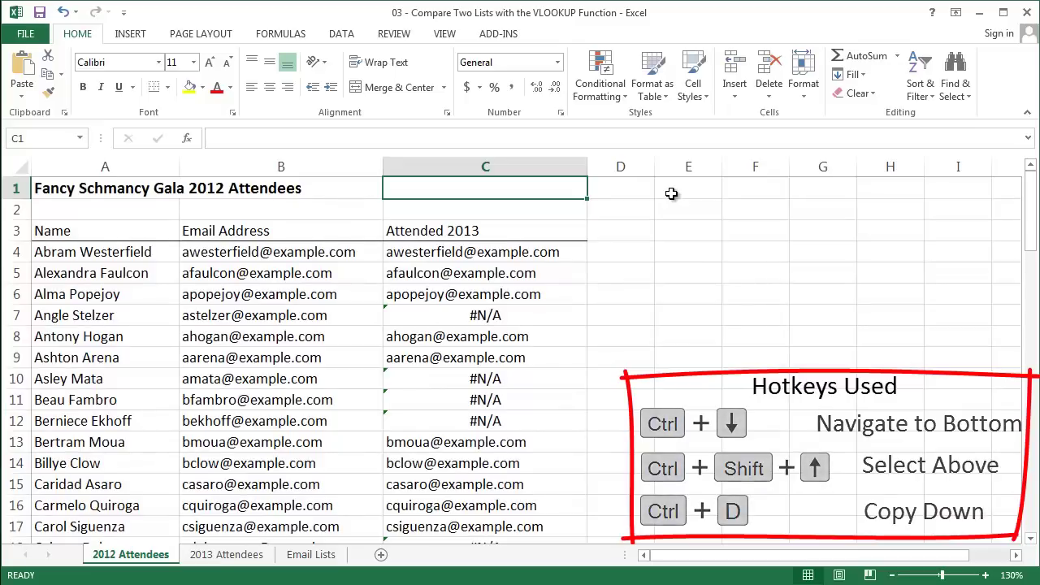
key(Down)
key(Down)
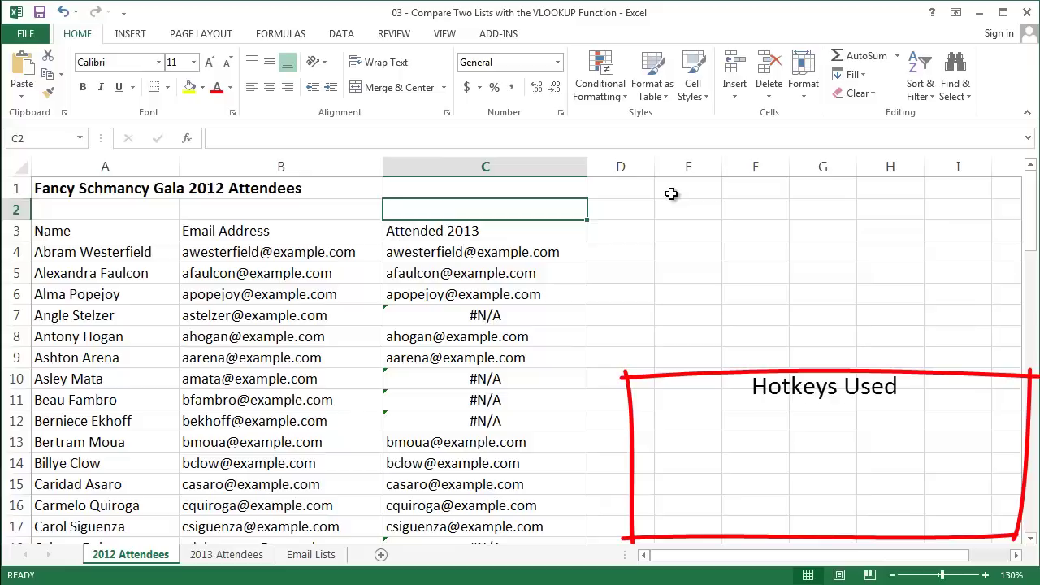
Step: Turn on AutoFilter and filter Attended 2013 to hide the #N/A rows
key(alt+d)
key(f)
key(f)
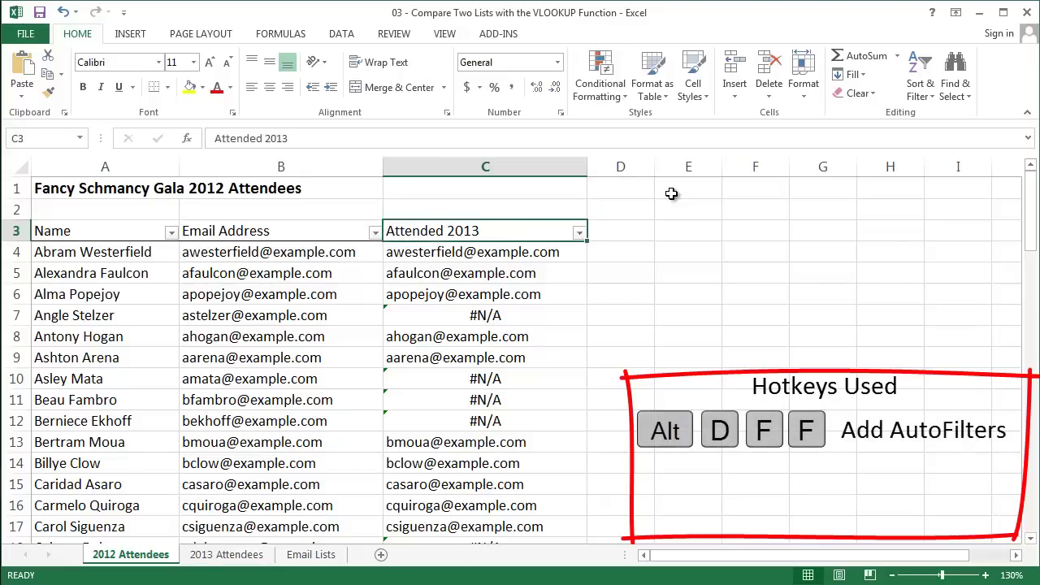
click(579, 233)
drag(572, 409, 573, 497)
click(437, 509)
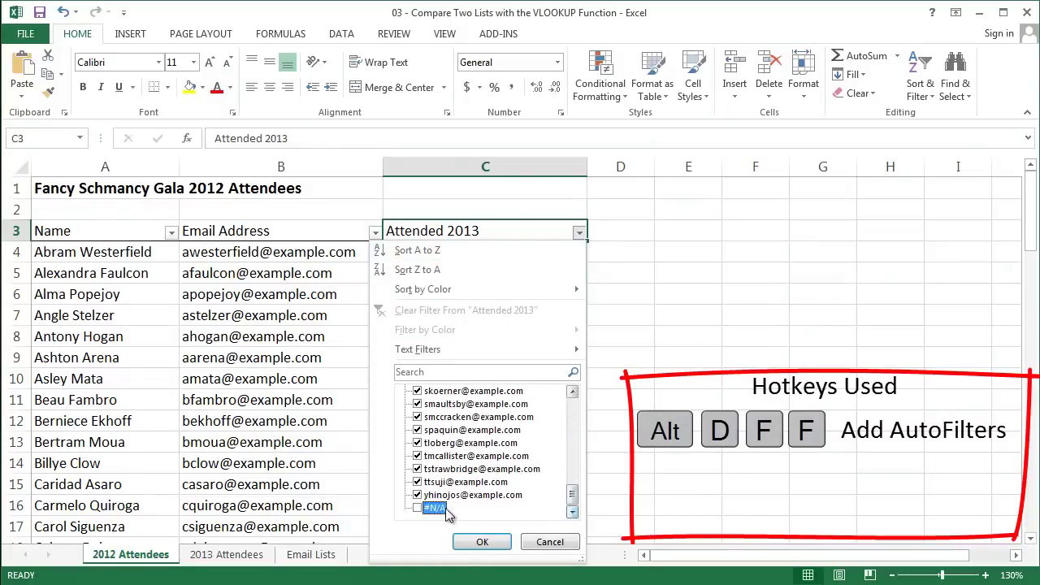
click(483, 542)
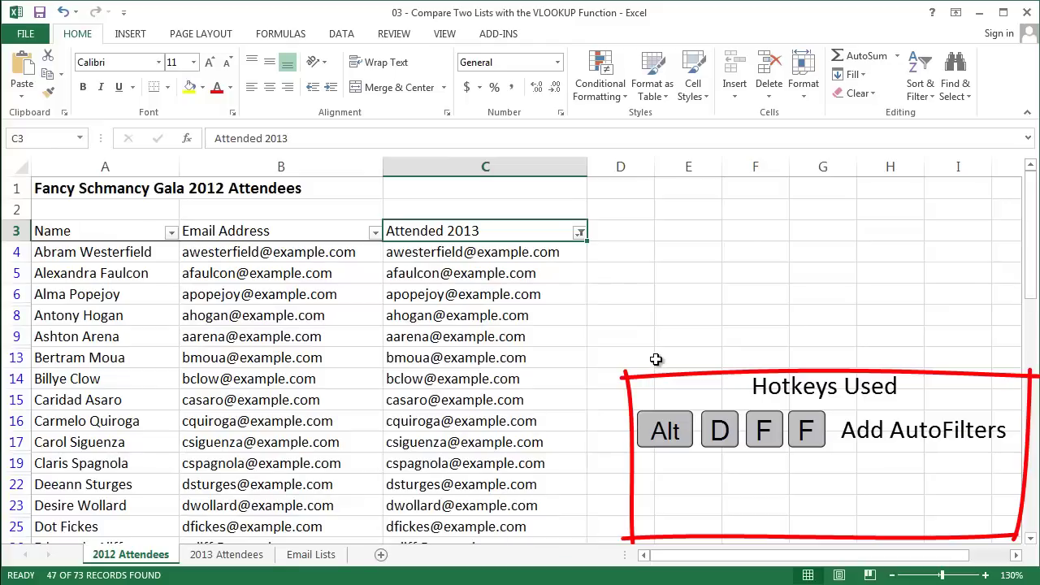
Step: Copy the 47 visible emails and paste them under Group 1 on Email Lists
key(Left)
key(Down)
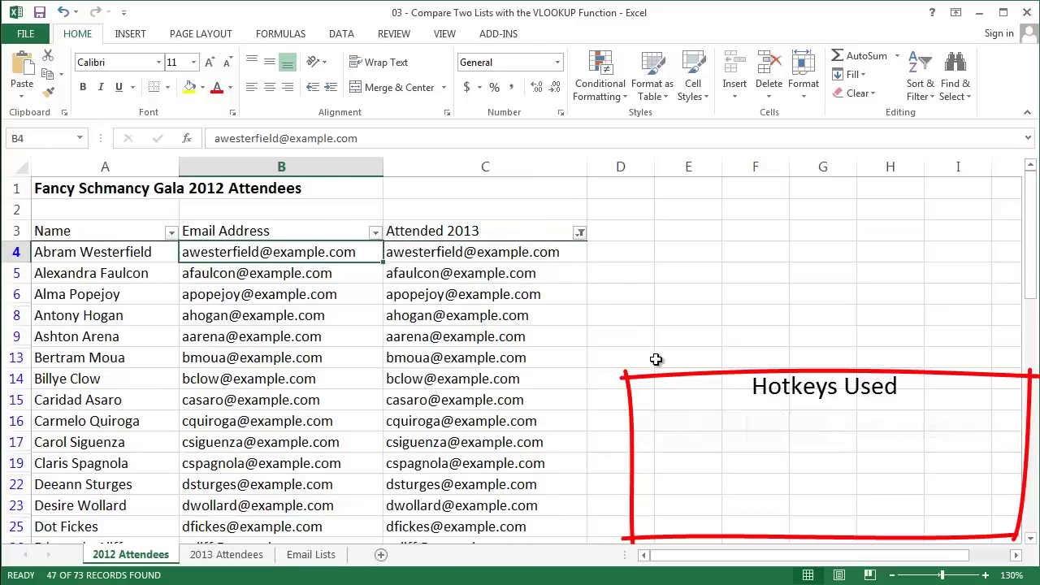
key(ctrl+shift+Down)
key(ctrl+c)
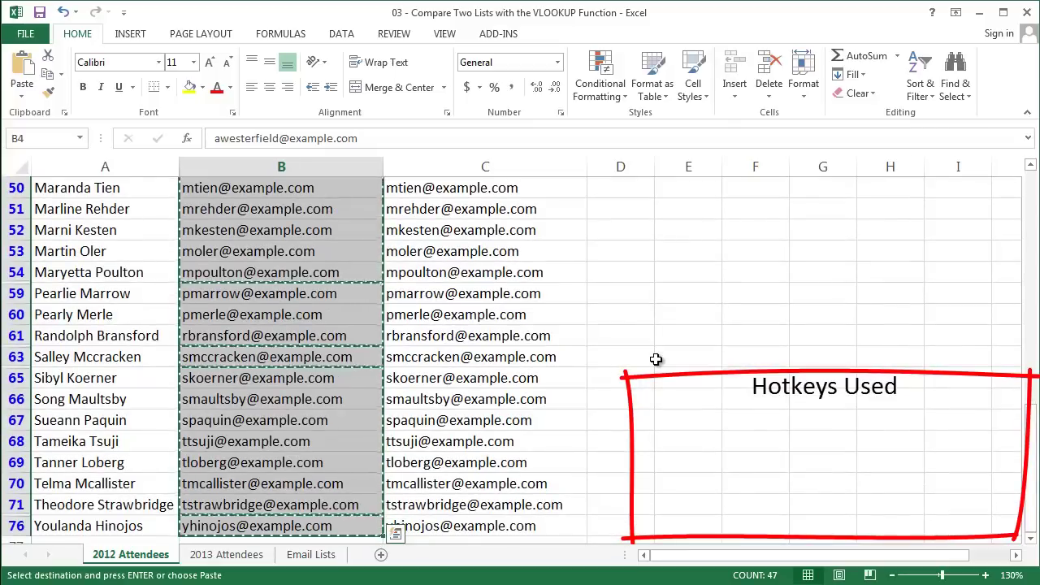
key(ctrl+Page_Down)
key(ctrl+Page_Down)
key(ctrl+Home)
key(Down)
key(ctrl+v)
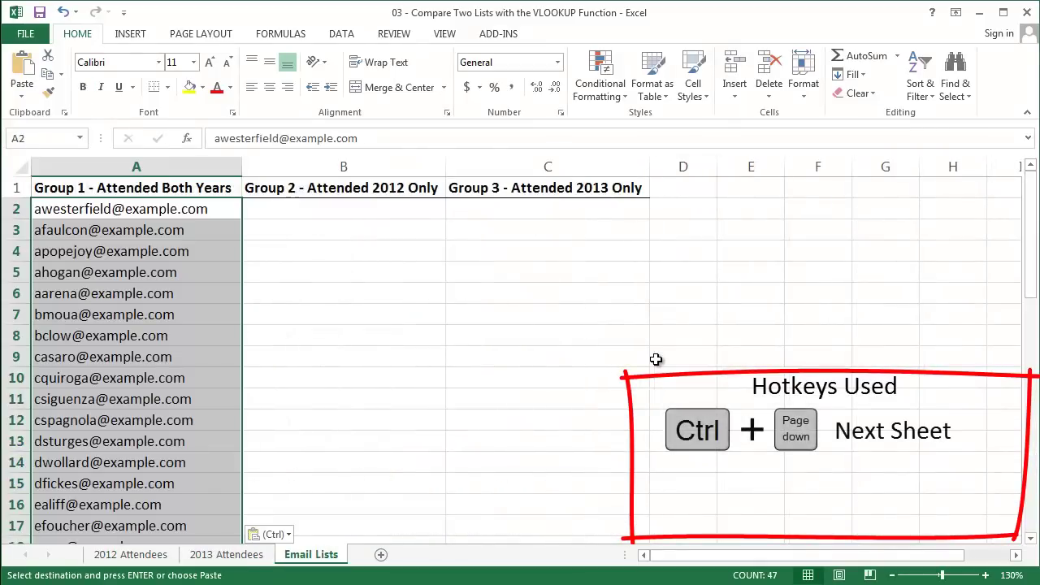
key(ctrl+Page_Up)
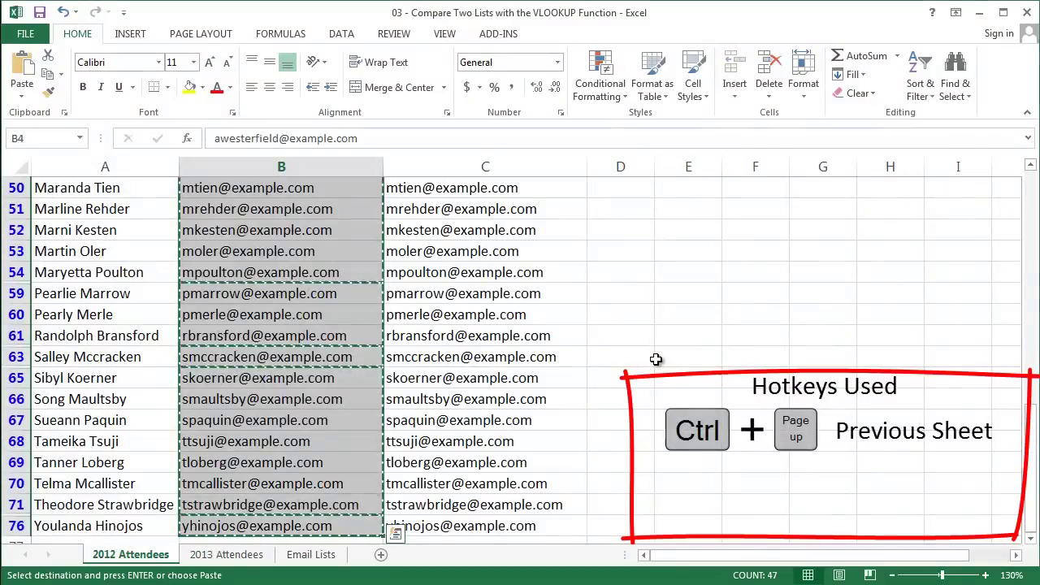
Step: Filter Attended 2013 to show only the #N/A rows
key(ctrl+Up)
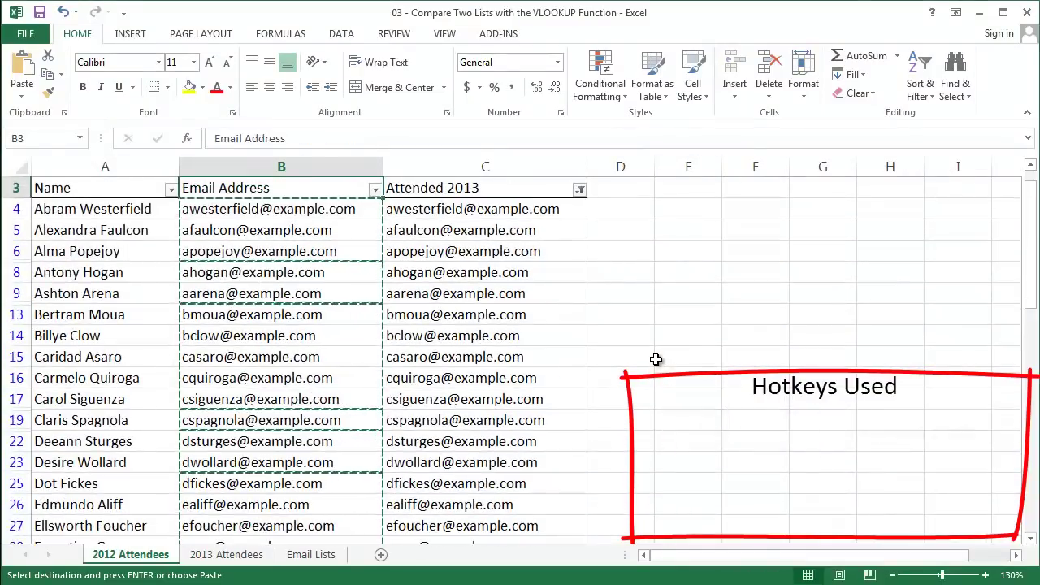
click(579, 188)
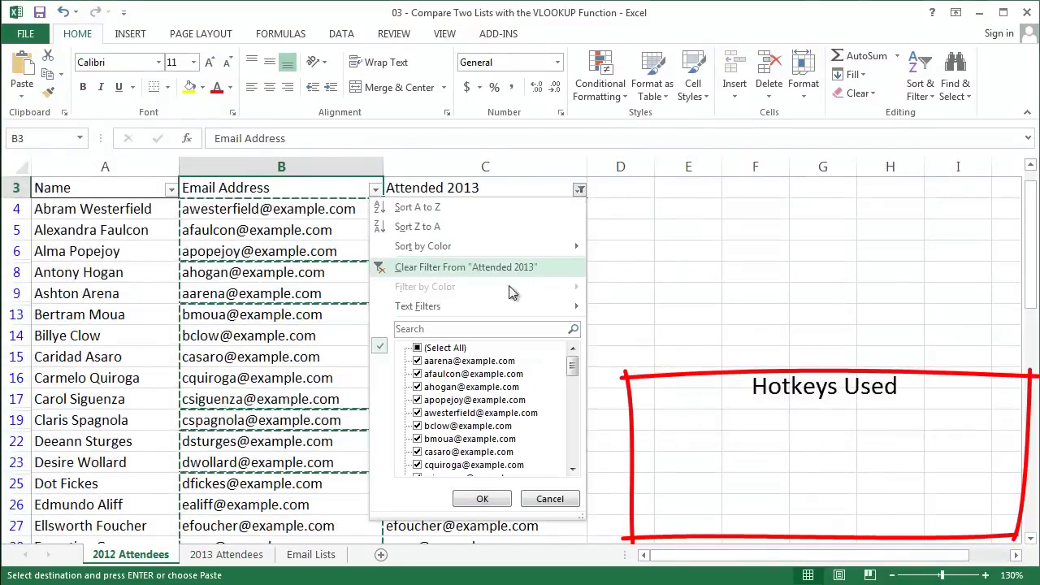
click(451, 348)
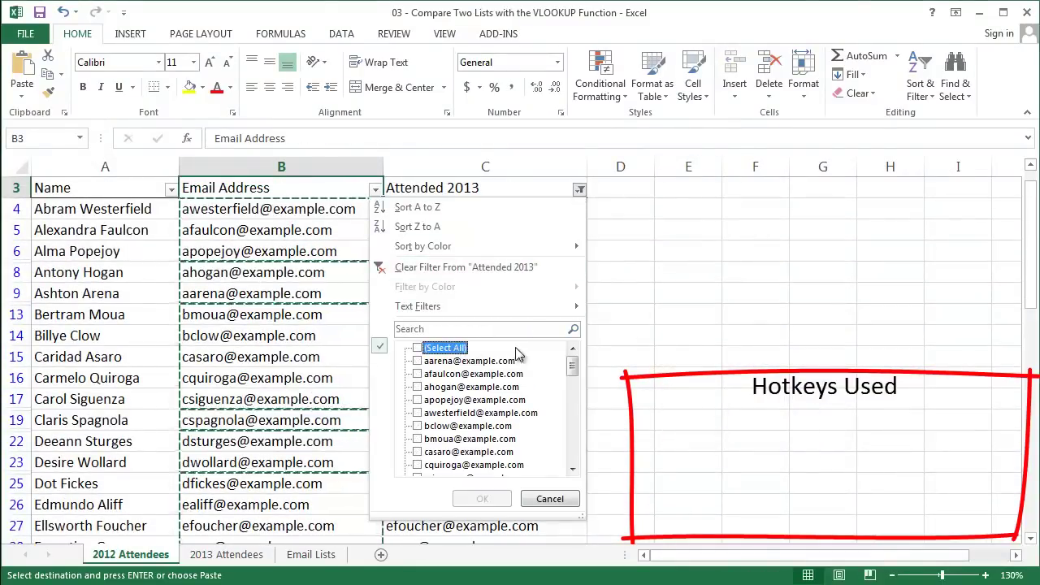
drag(575, 368, 574, 464)
click(439, 468)
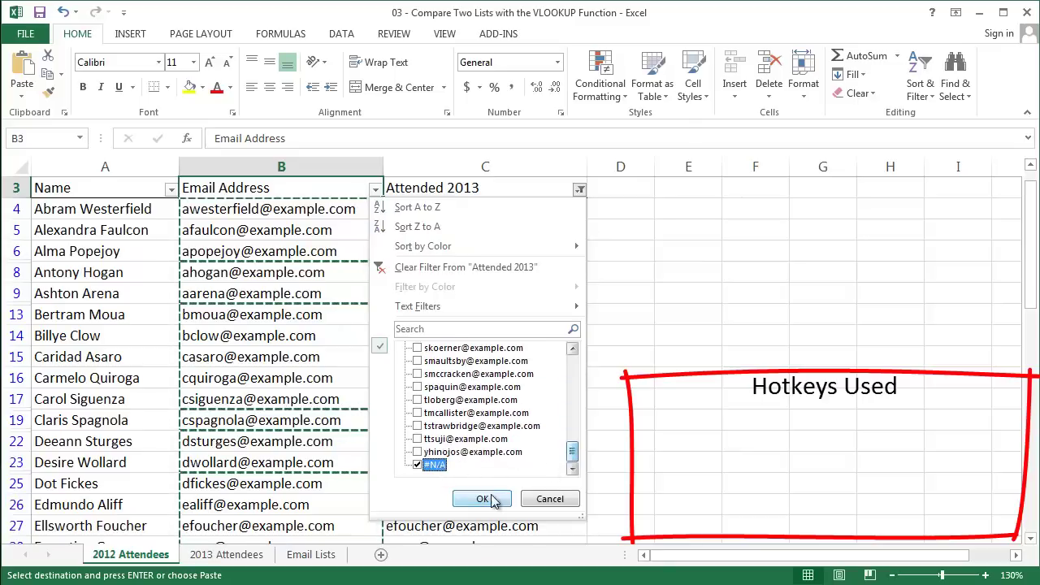
click(482, 498)
Step: Paste the 26 visible 2012-only emails into B2 under Group 2 on Email Lists
key(Down)
key(ctrl+shift+Down)
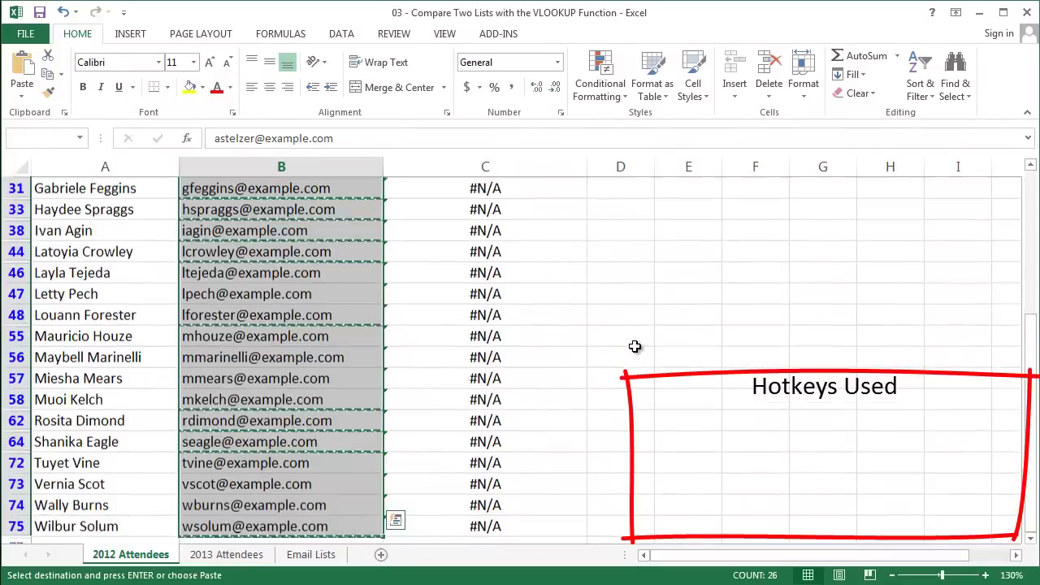
key(ctrl+Page_Down)
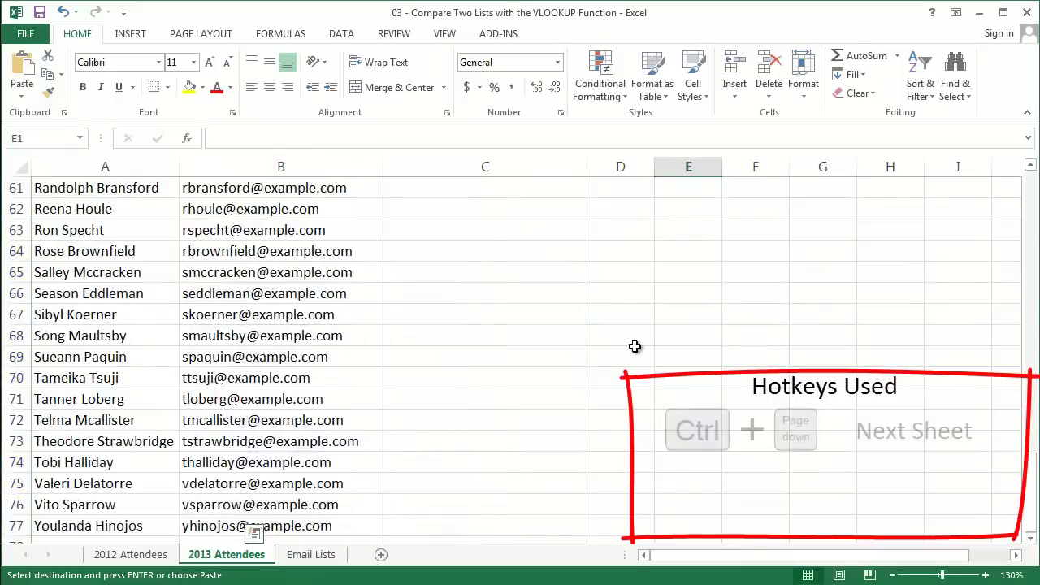
key(ctrl+Page_Down)
key(ctrl+v)
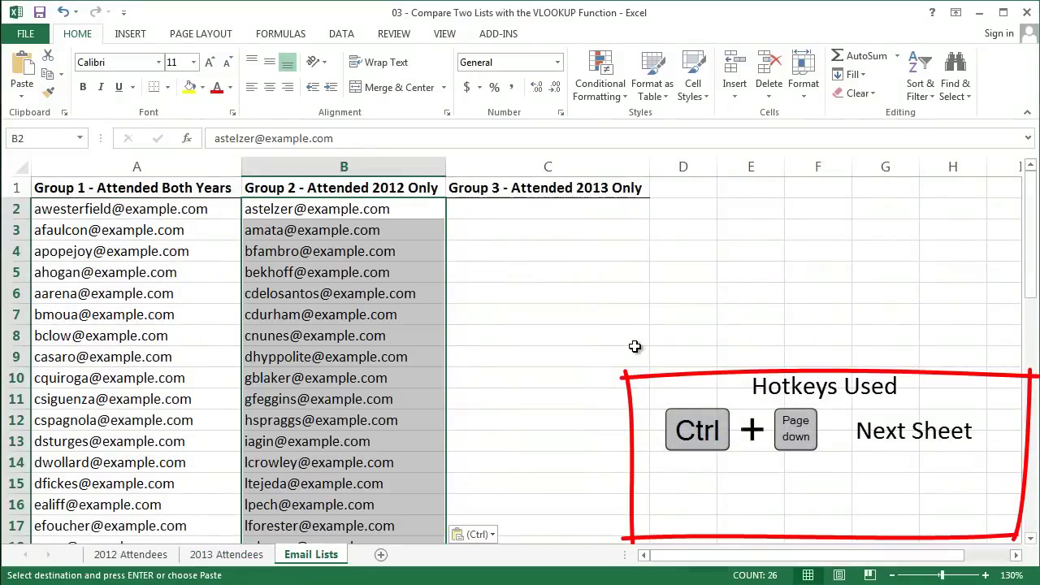
key(Up)
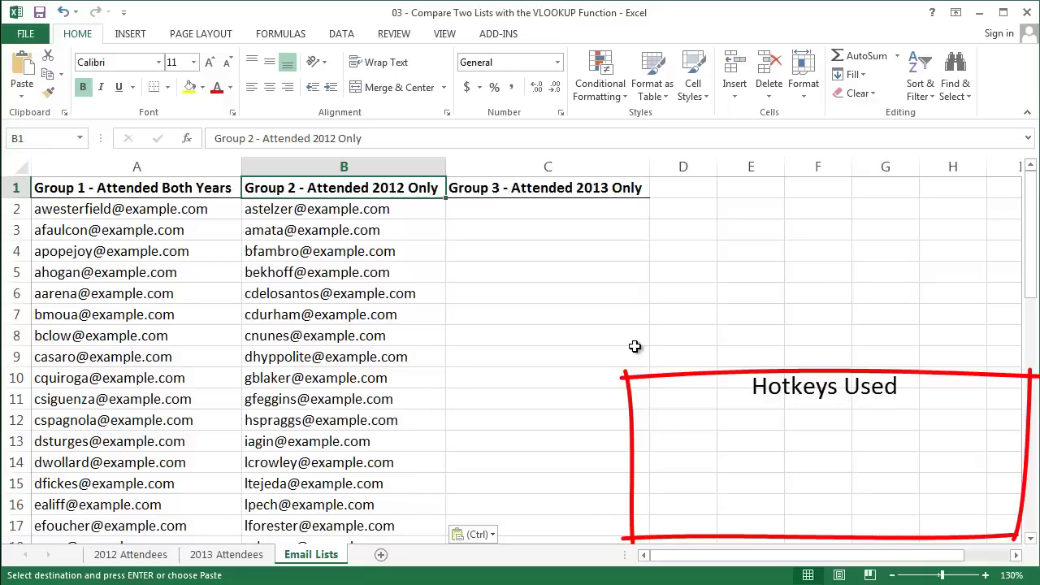
Step: Clear the pending copy and go to C4 on the 2013 Attendees sheet
key(Escape)
key(ctrl+Page_Up)
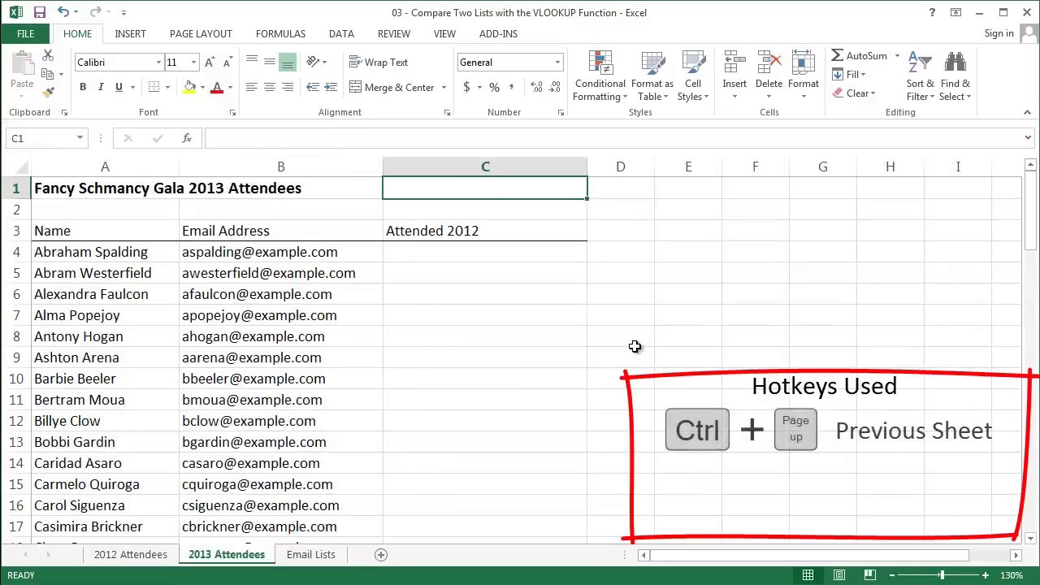
key(Down)
key(Down)
key(Down)
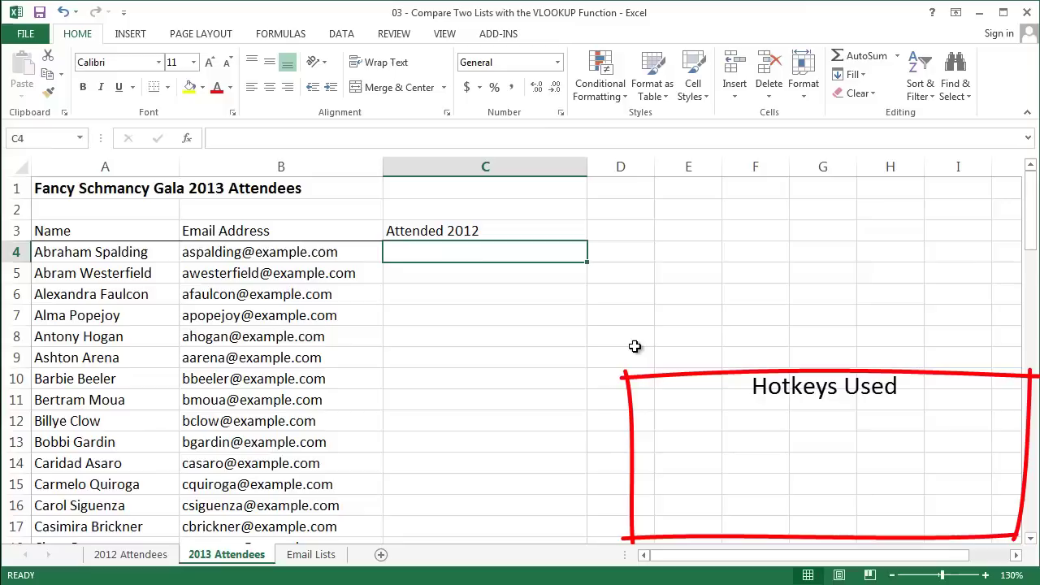
Step: Enter =VLOOKUP(B4,'2012 Attendees'!$B$4:$B$76,1,0) in C4 for an exact-match lookup
text(=)
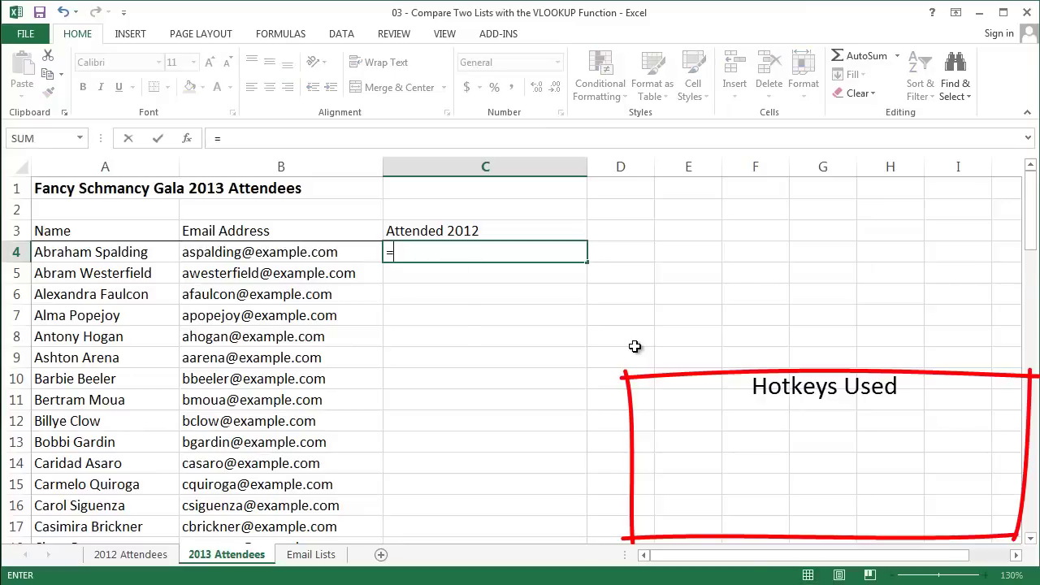
text(VLOOKUP()
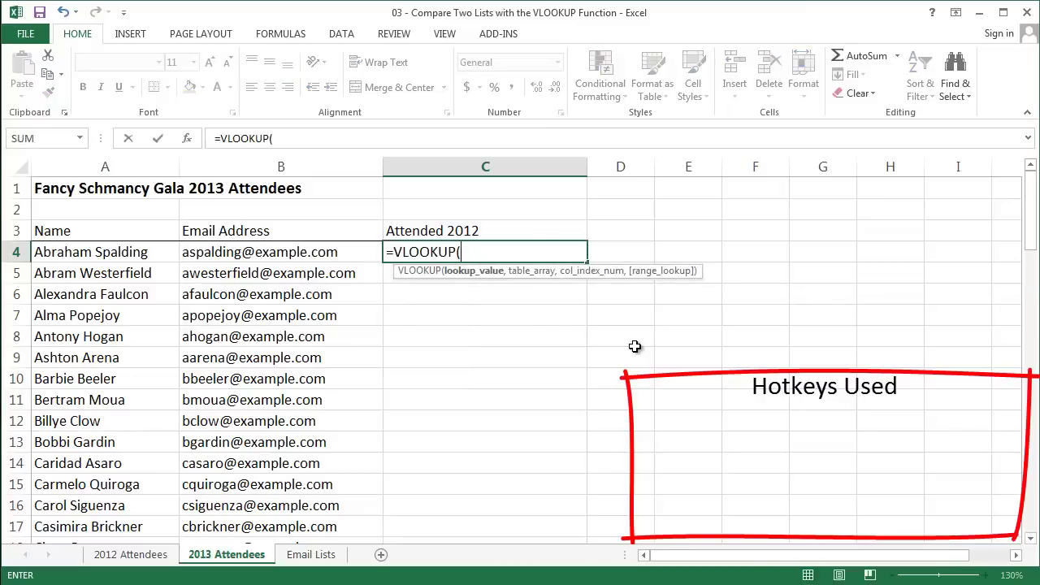
key(Left)
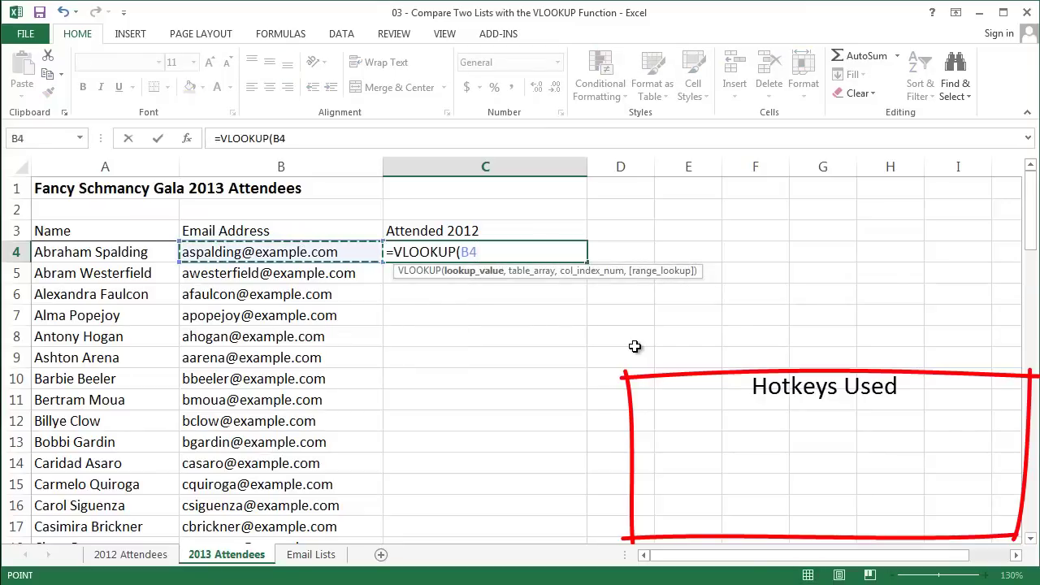
text(,)
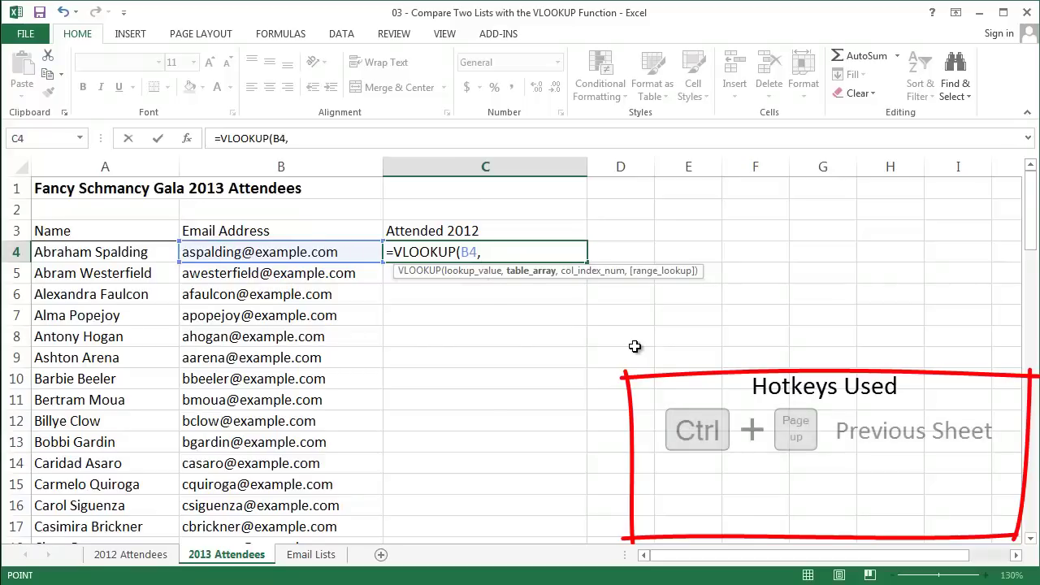
key(ctrl+Page_Up)
key(Right)
key(Down)
key(Down)
key(Down)
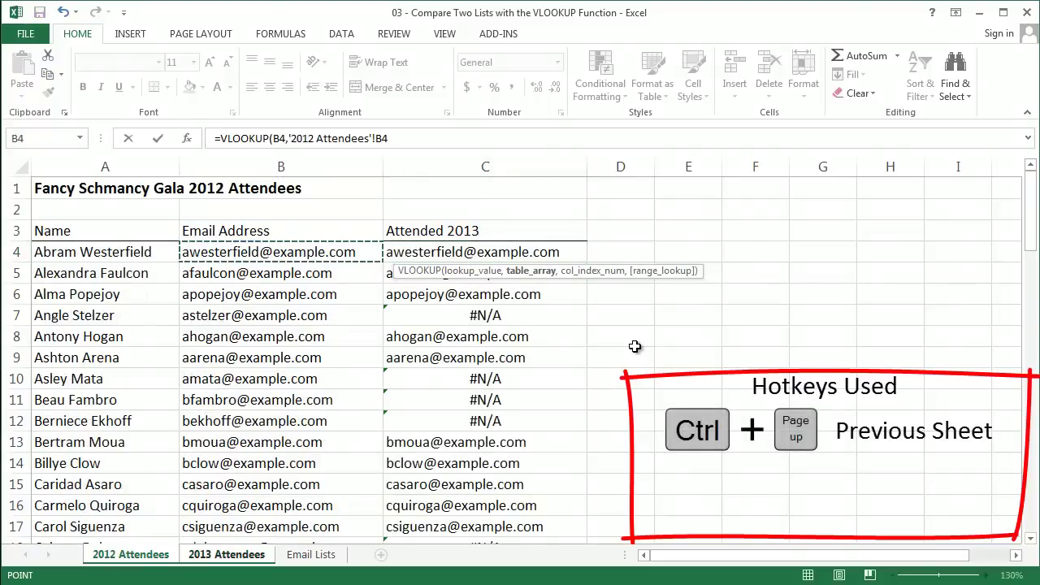
key(ctrl+shift+Down)
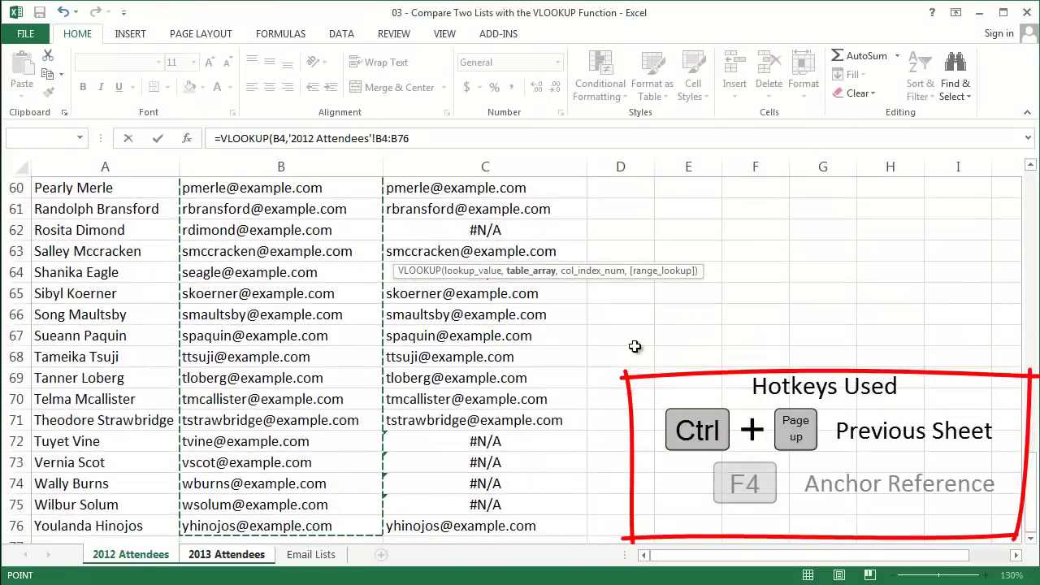
key(F4)
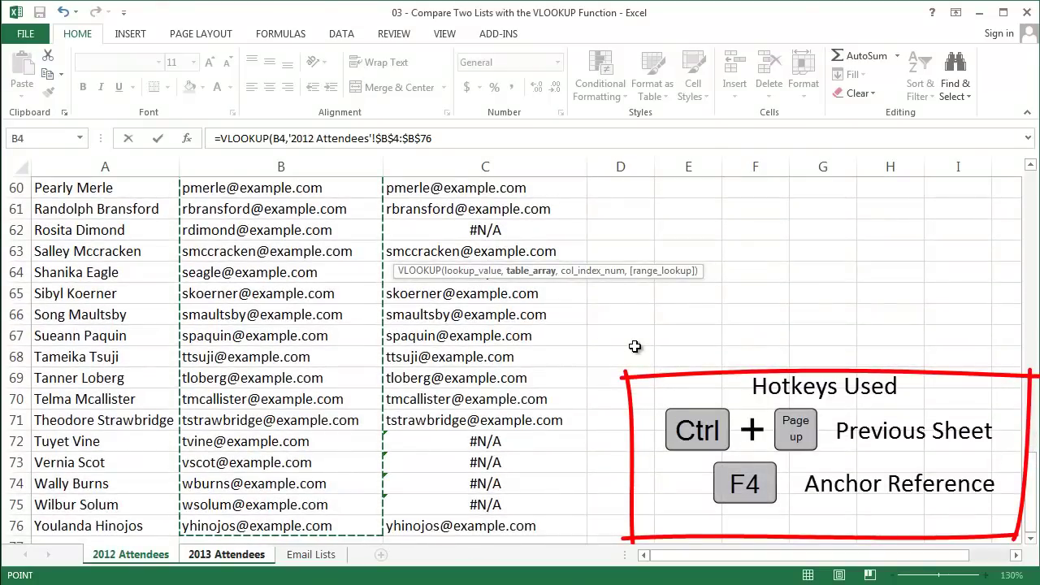
text(,1,)
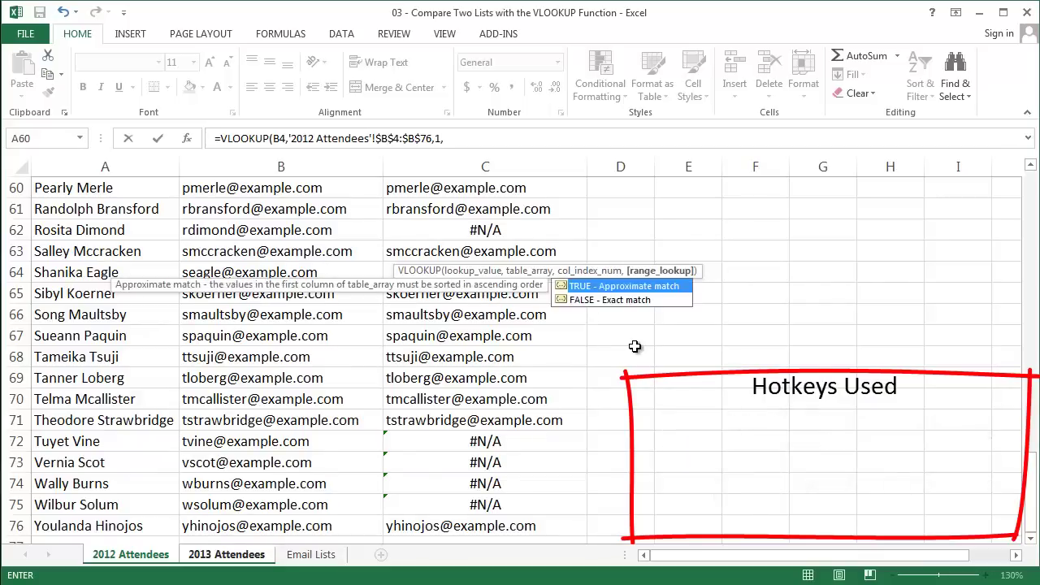
text(0))
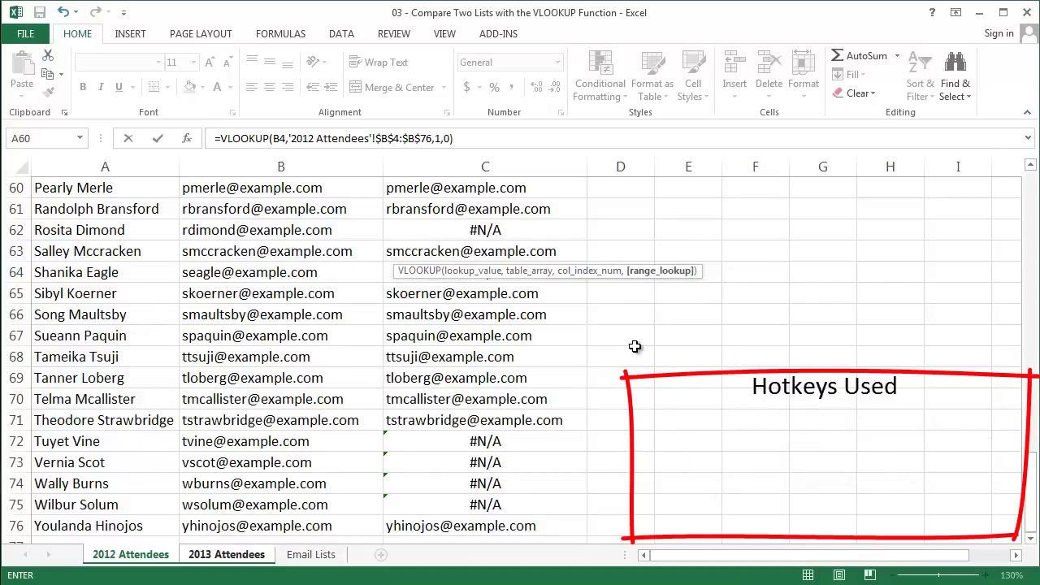
key(Return)
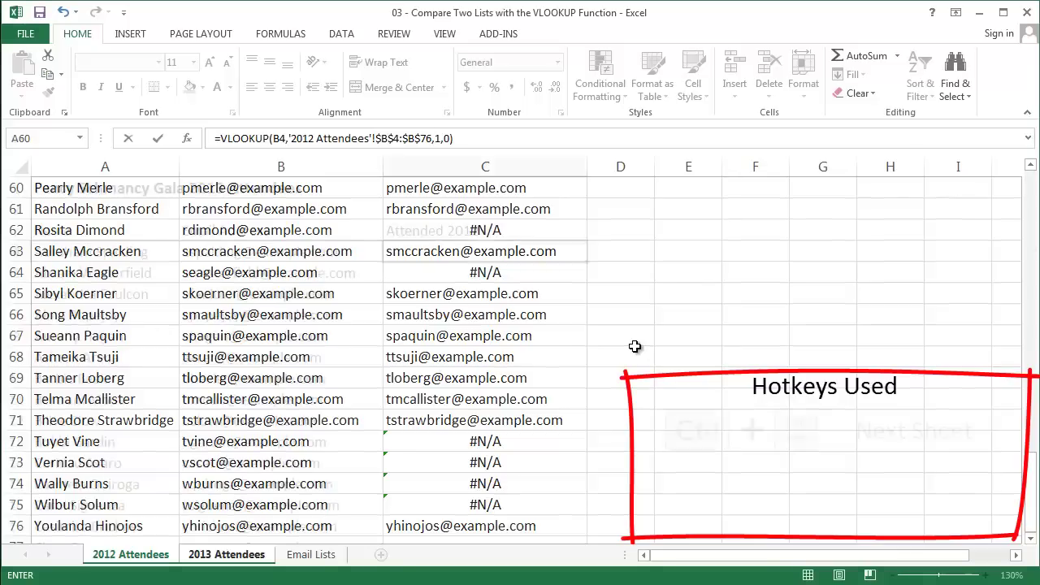
key(Return)
Step: Copy the Attended 2012 lookup formula down C4:C77, then return to the column header
key(Left)
key(ctrl+Down)
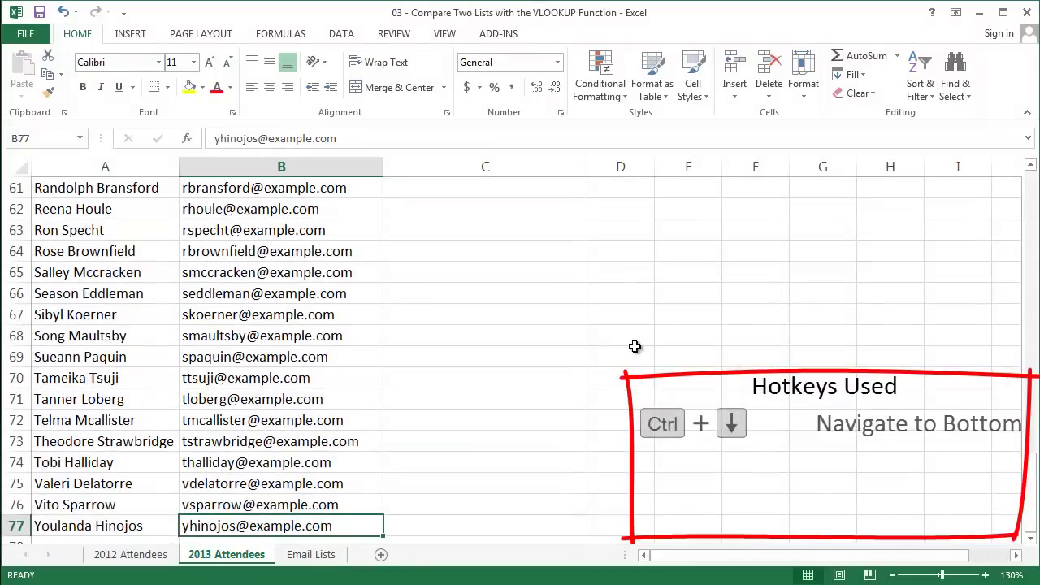
key(Right)
key(ctrl+shift+Up)
key(ctrl+d)
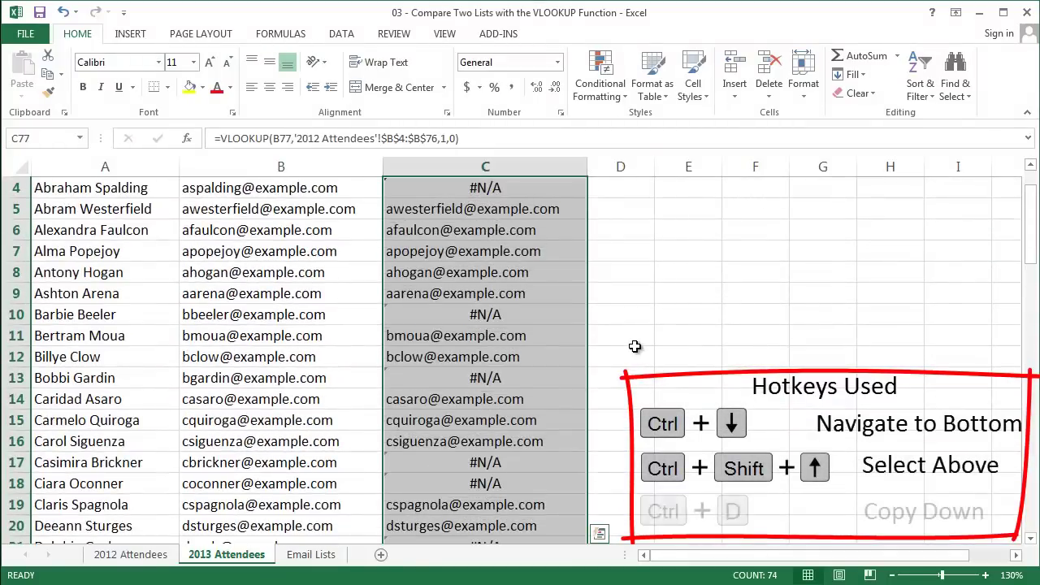
key(ctrl+q)
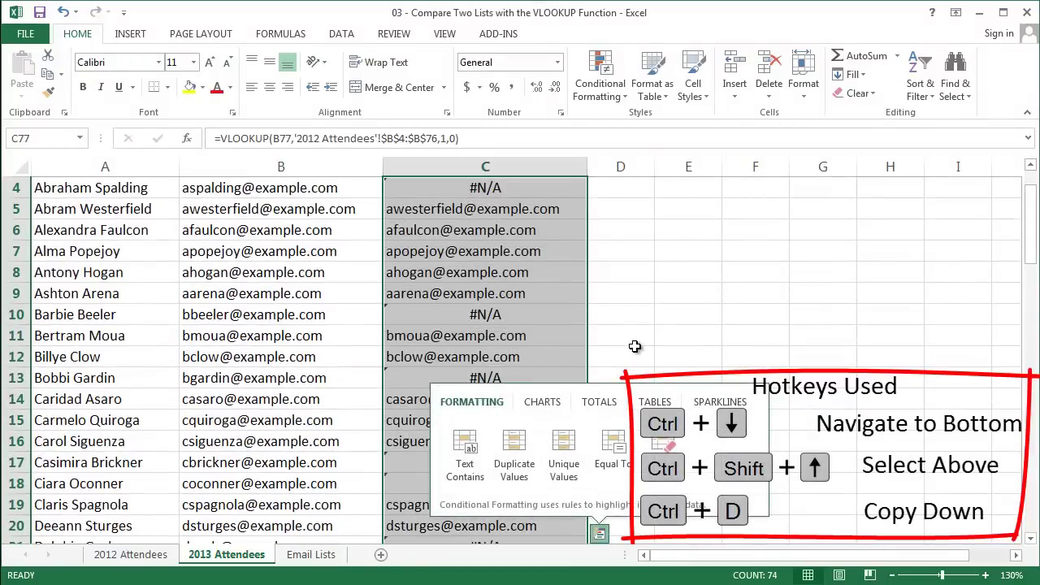
click(635, 347)
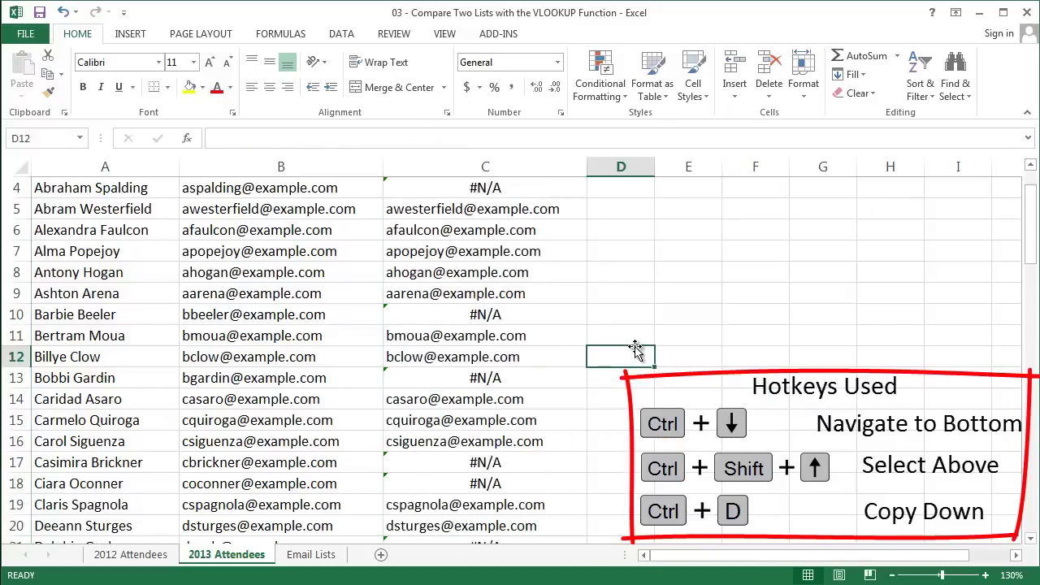
key(Left)
key(ctrl+Up)
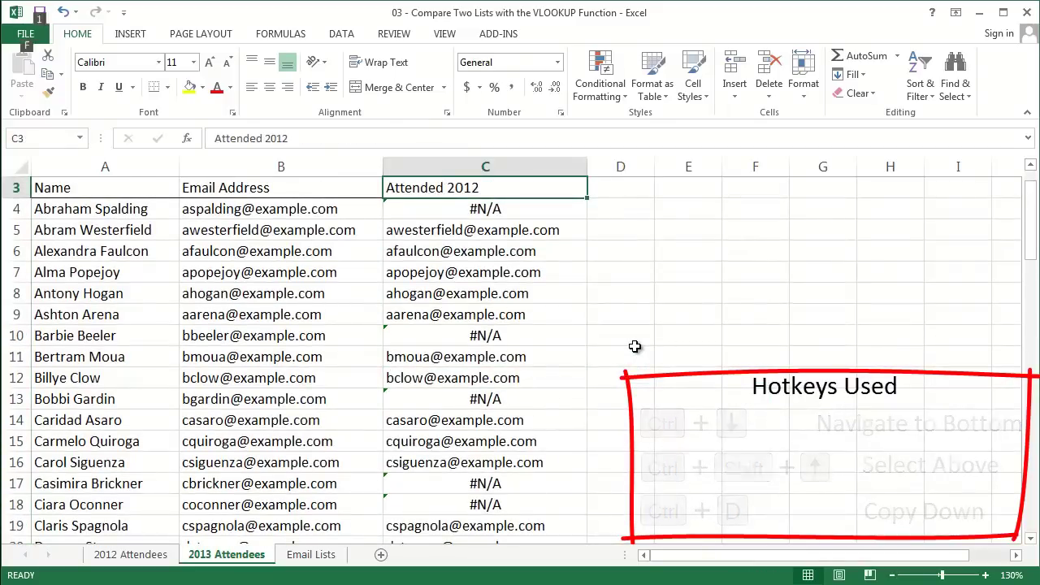
Step: Add AutoFilters and filter Attended 2012 to show only the #N/A rows
key(alt+d)
key(f)
key(f)
click(579, 189)
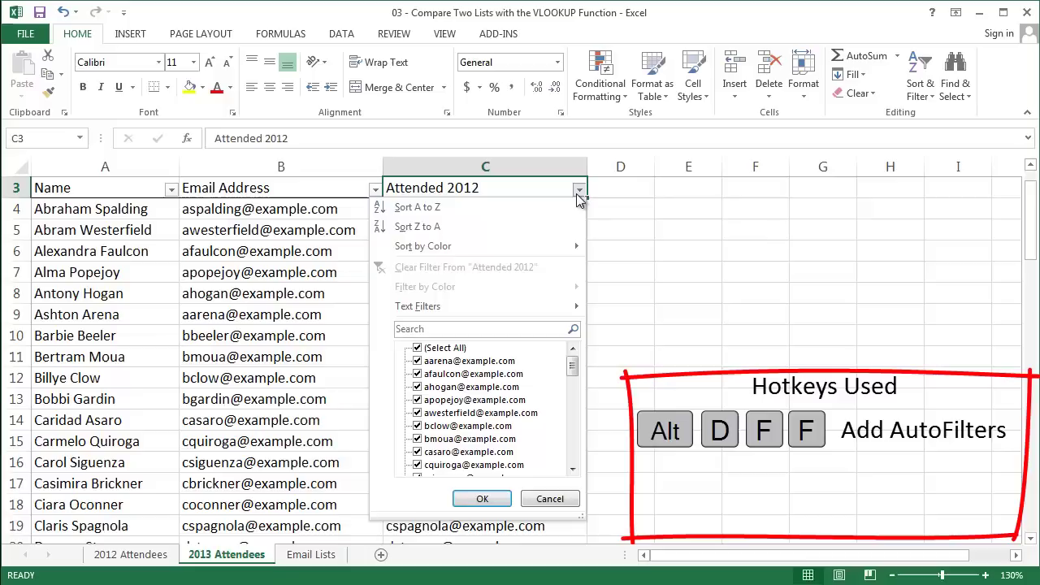
click(457, 351)
drag(573, 365, 569, 463)
click(432, 464)
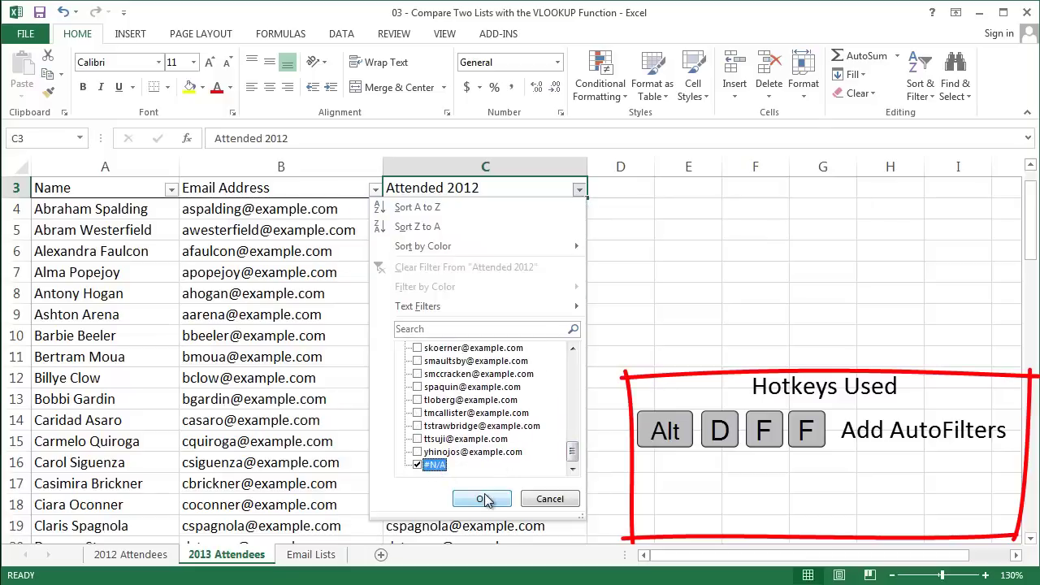
click(484, 499)
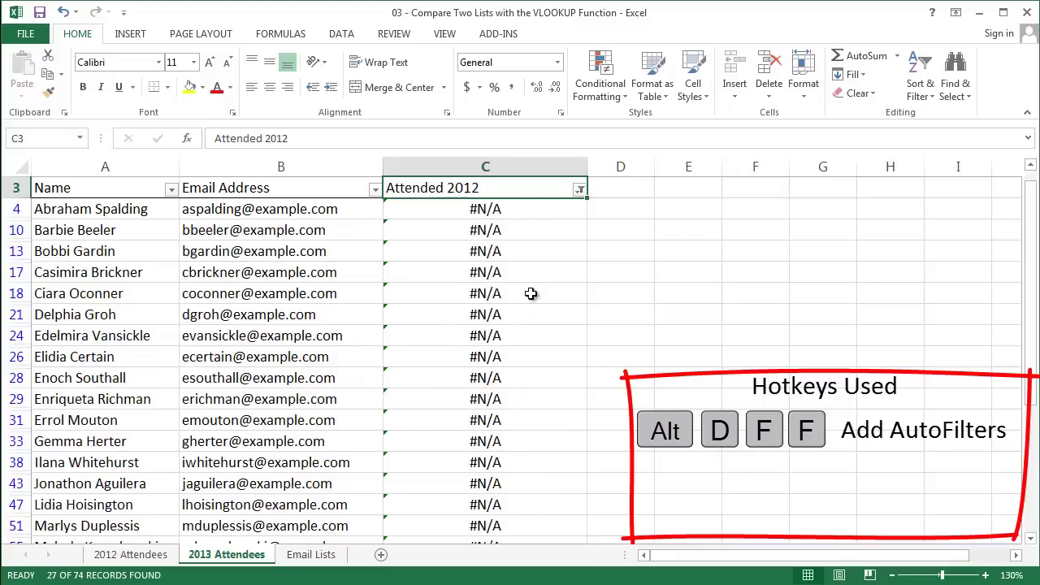
Step: Copy the 27 visible email addresses from B4:B76
key(Left)
key(Down)
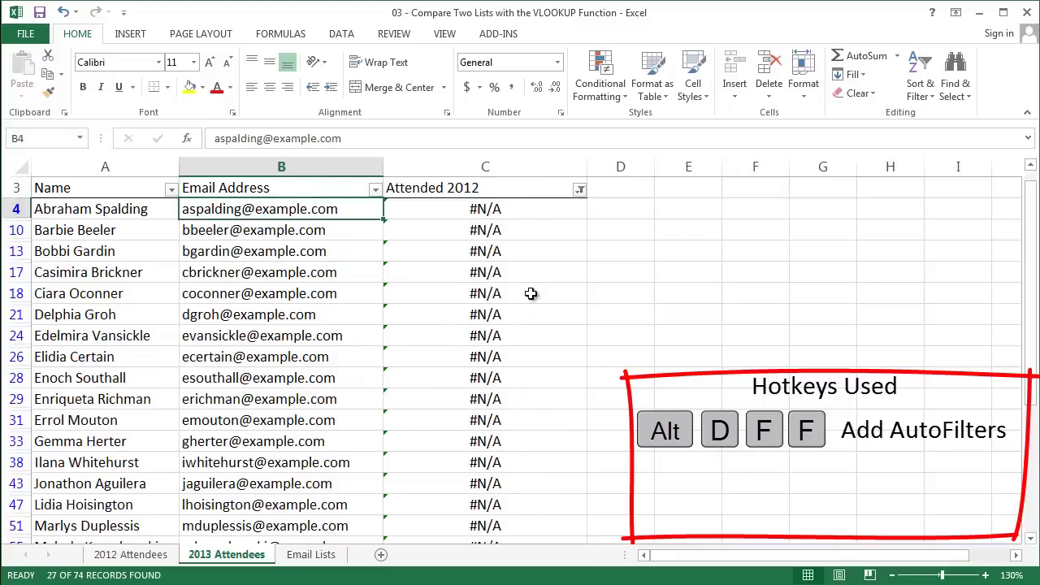
key(ctrl+shift+Down)
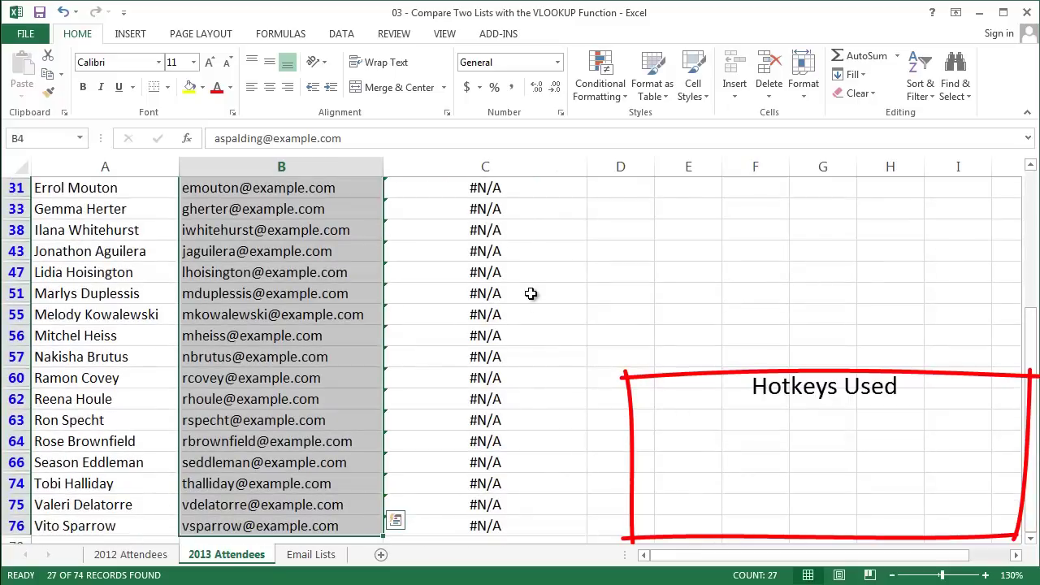
key(ctrl+c)
Step: Paste the 27 copied 2013-only emails into C2 under Group 3 on Email Lists
key(ctrl+Page_Down)
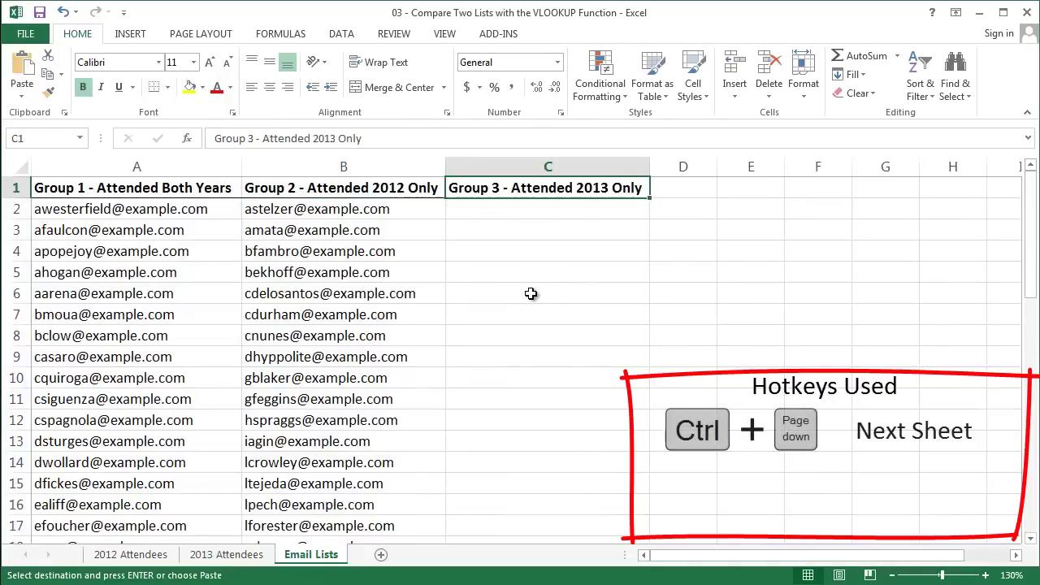
key(Down)
key(ctrl+v)
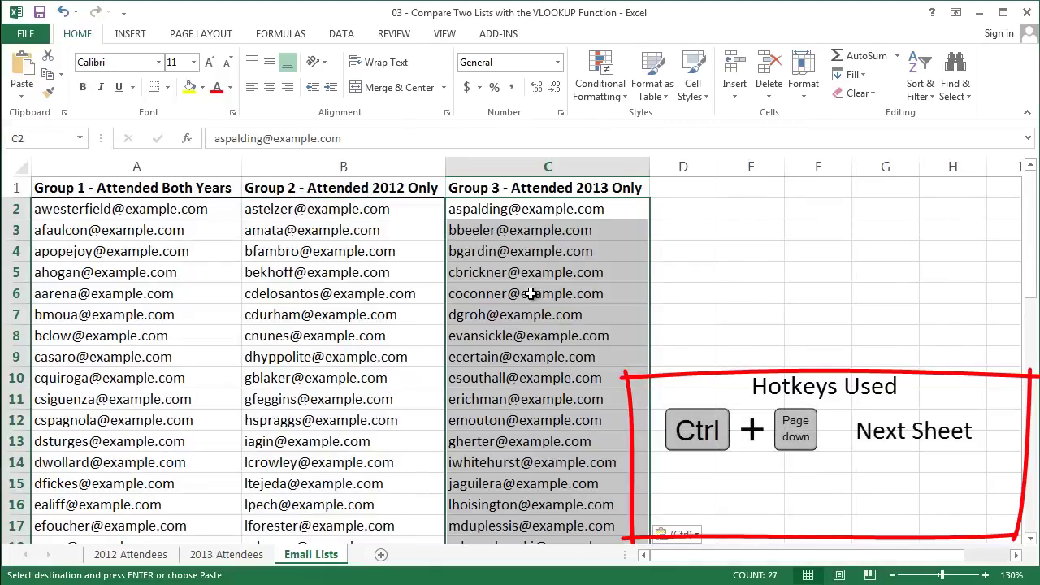
key(Right)
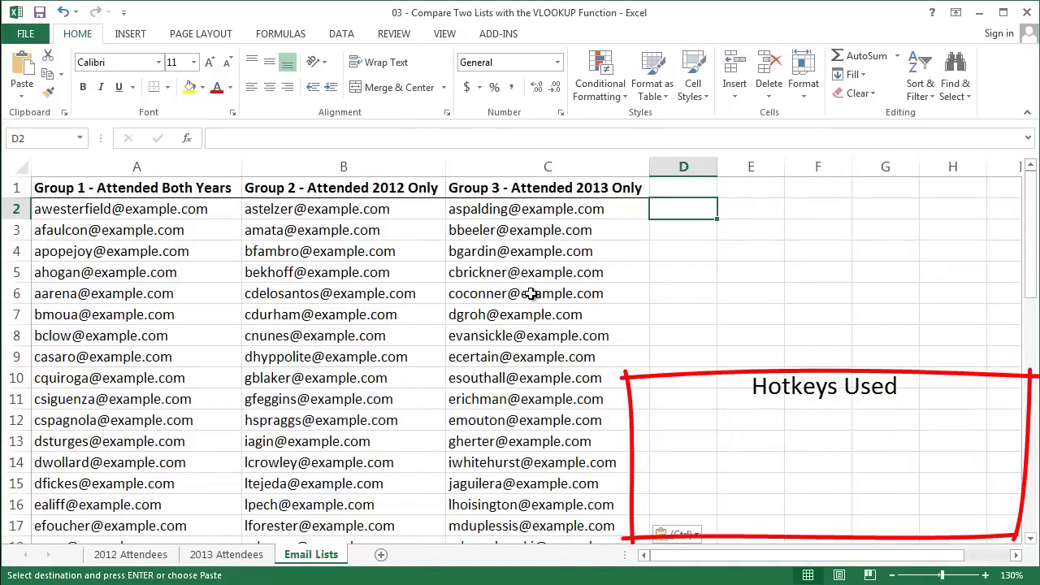